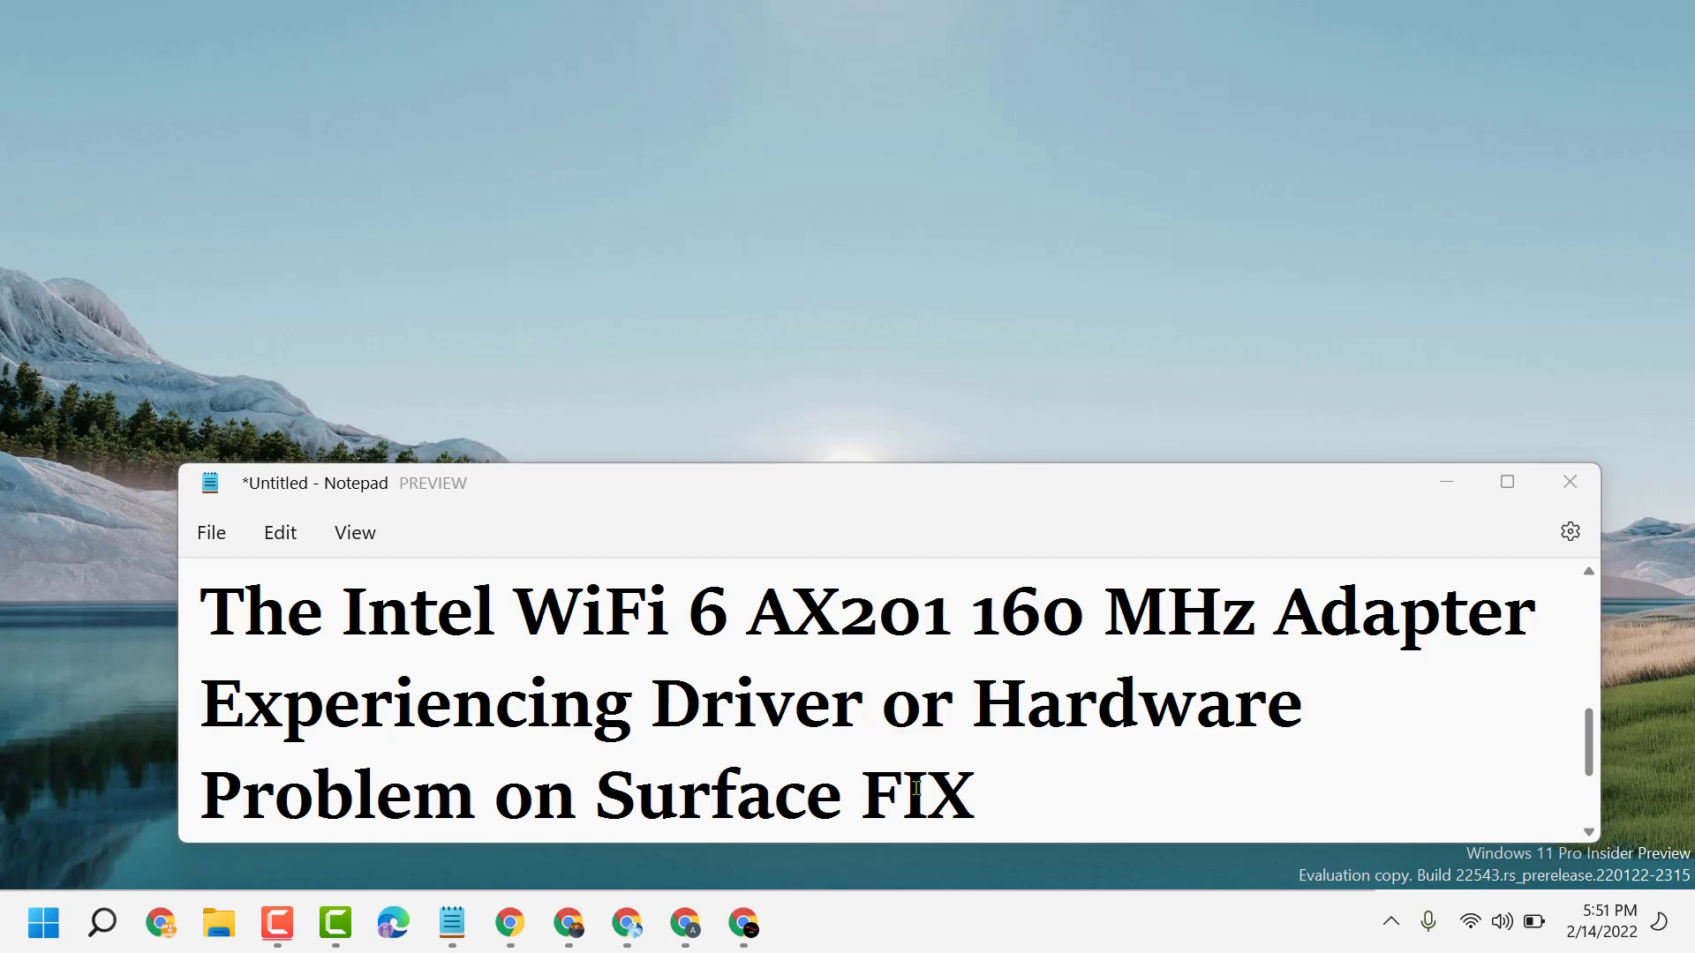
Step: Minimize the title note and launch Device Manager from a Start search for "de"
left_click(1445, 482)
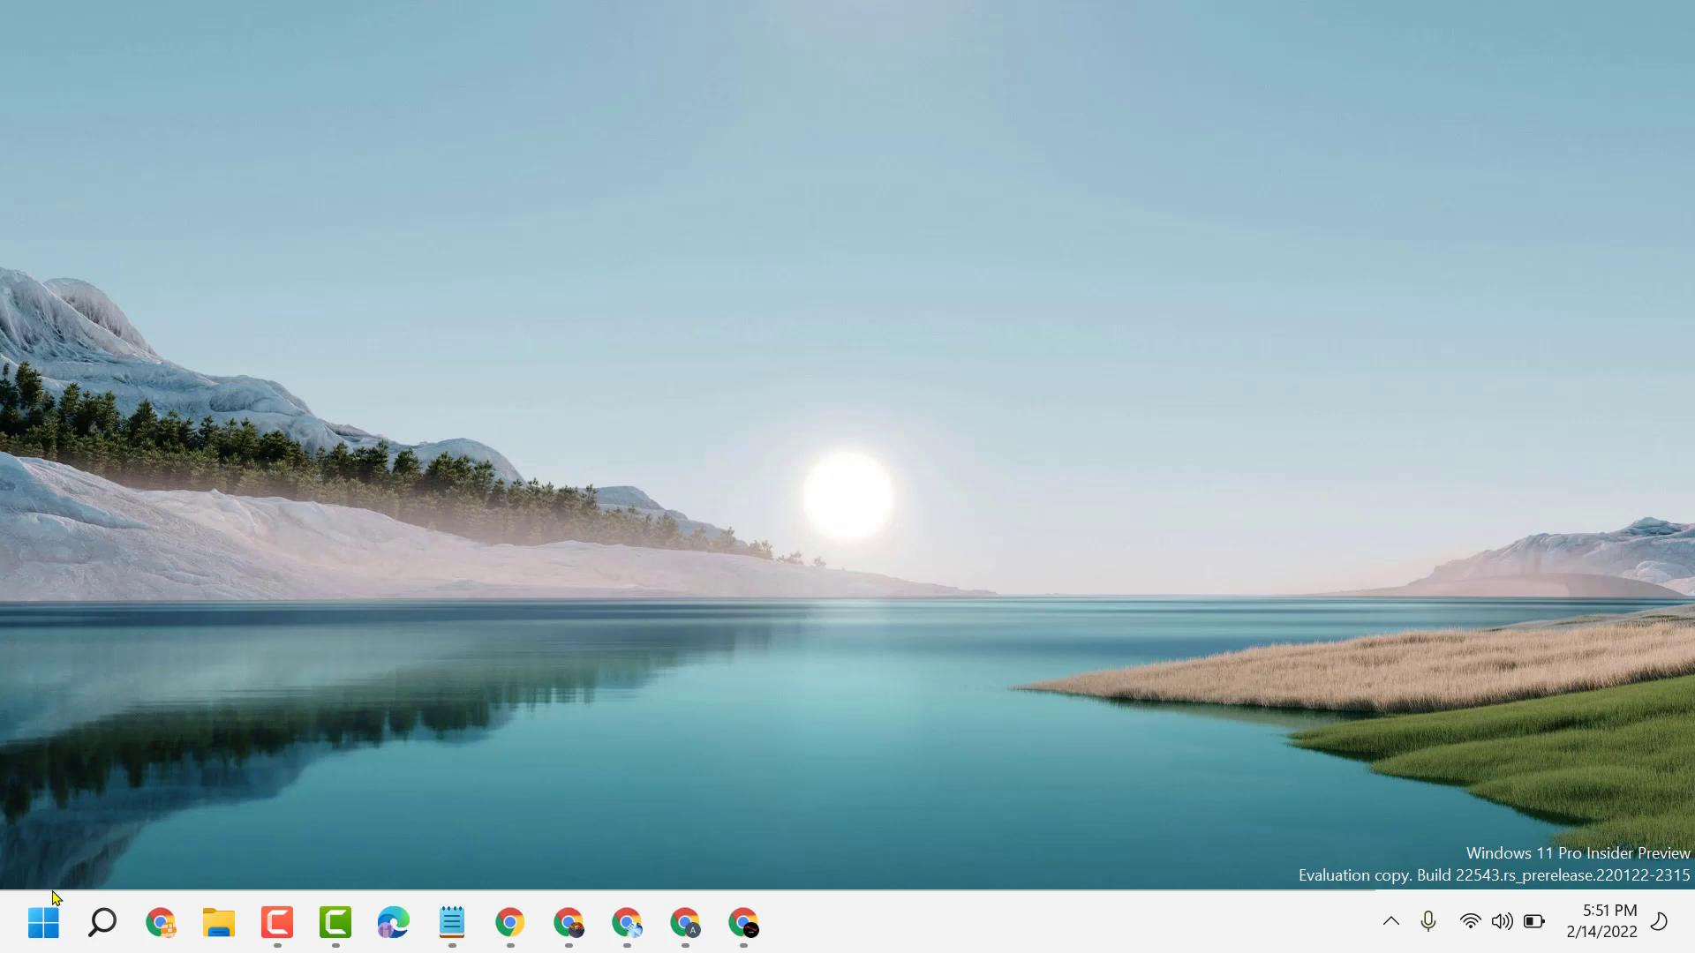
left_click(42, 923)
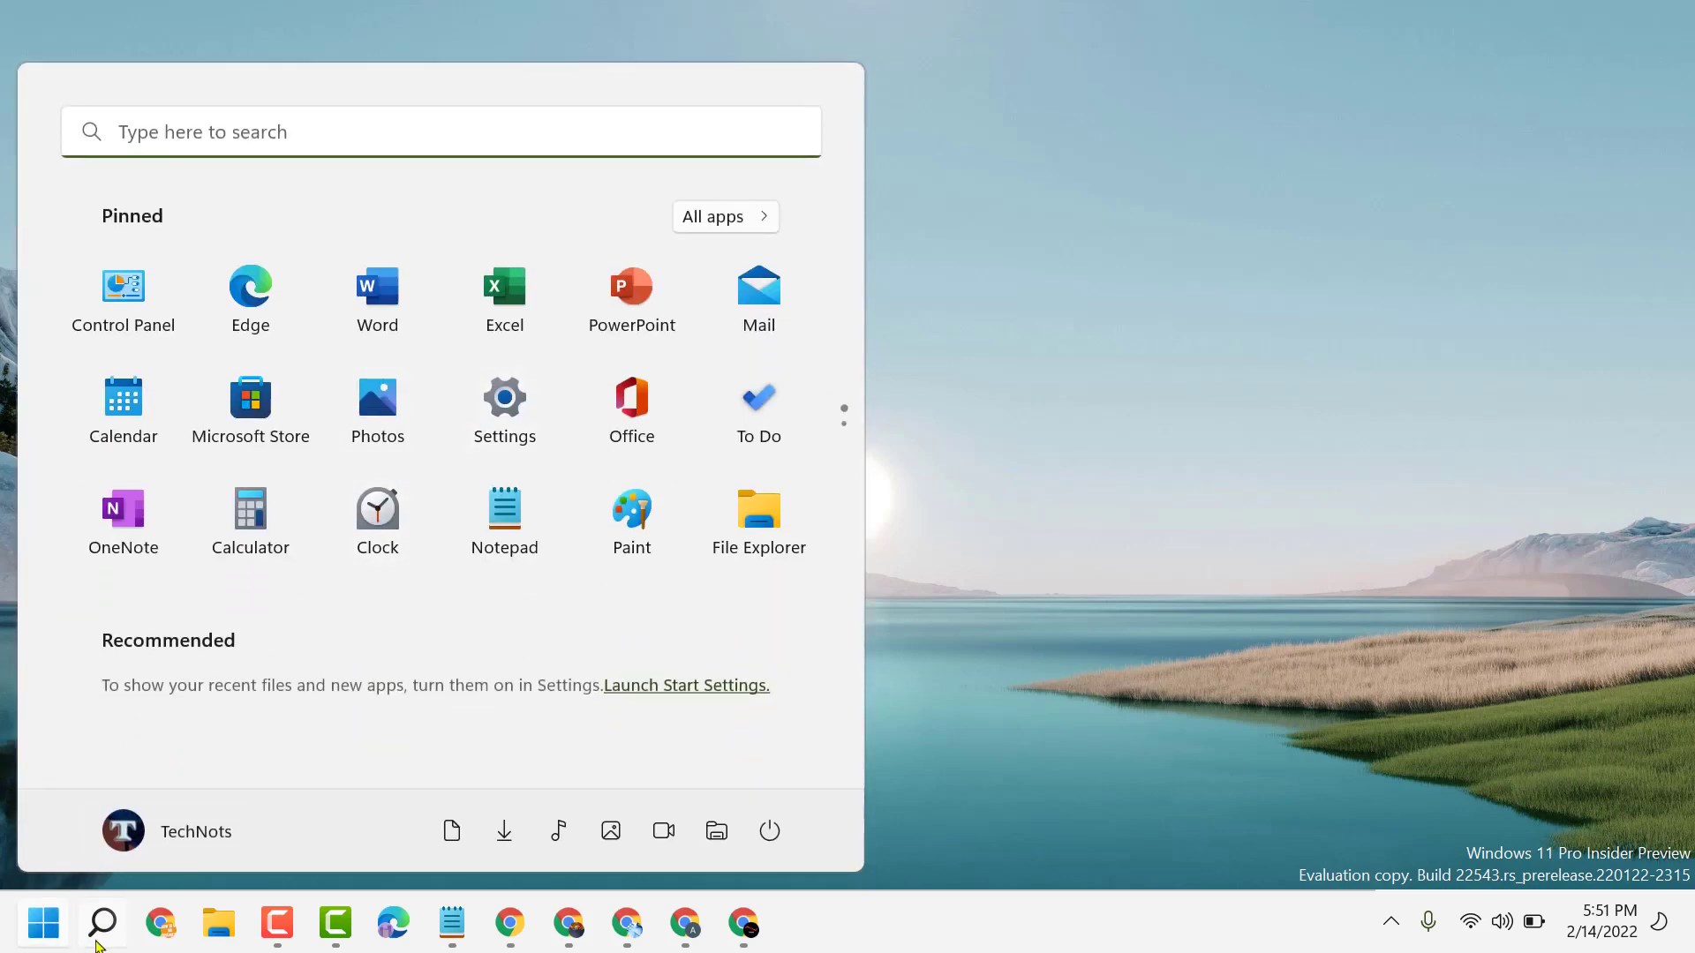
left_click(265, 133)
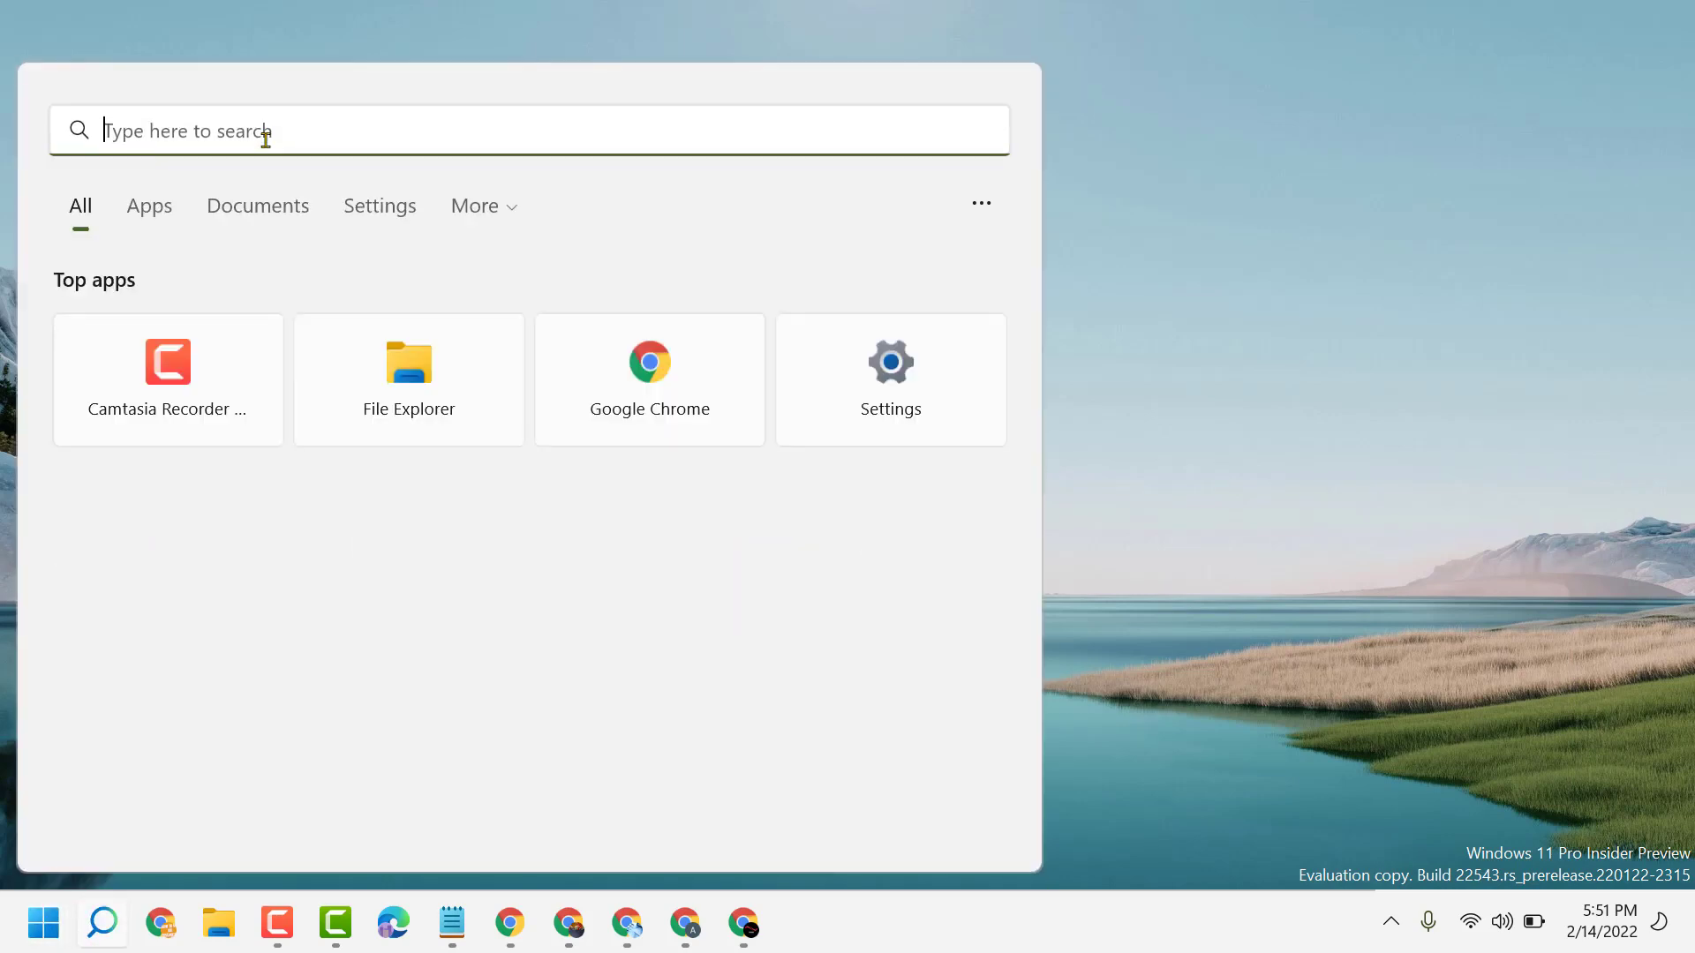
type("de")
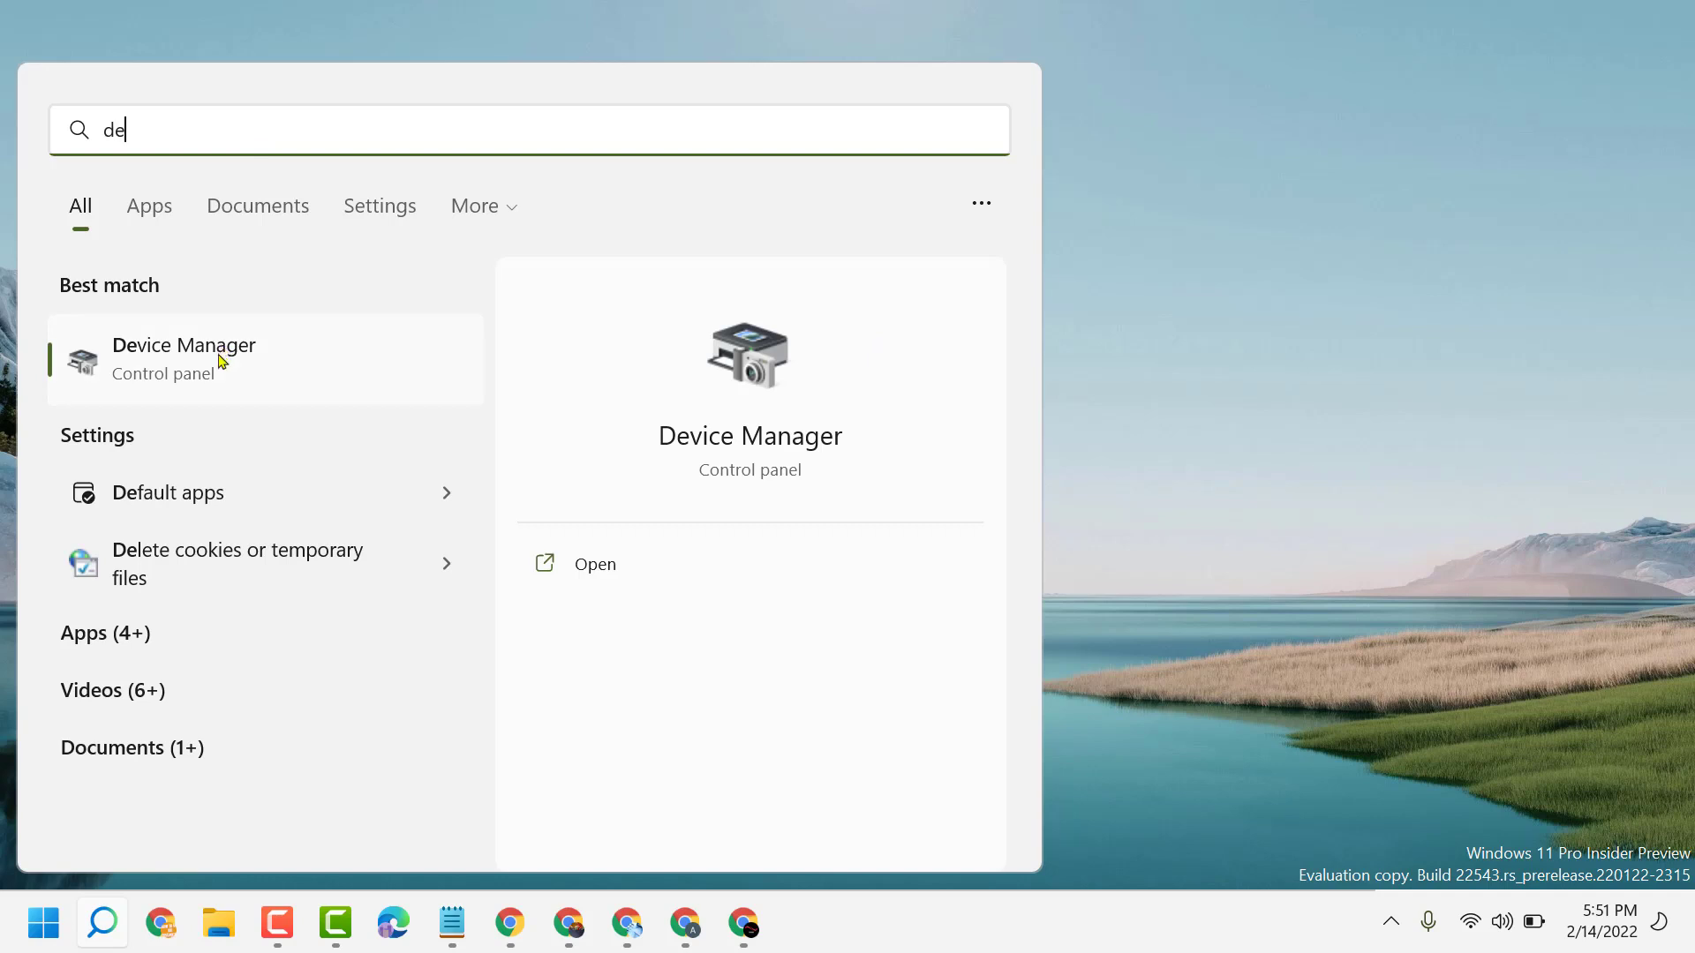
left_click(220, 361)
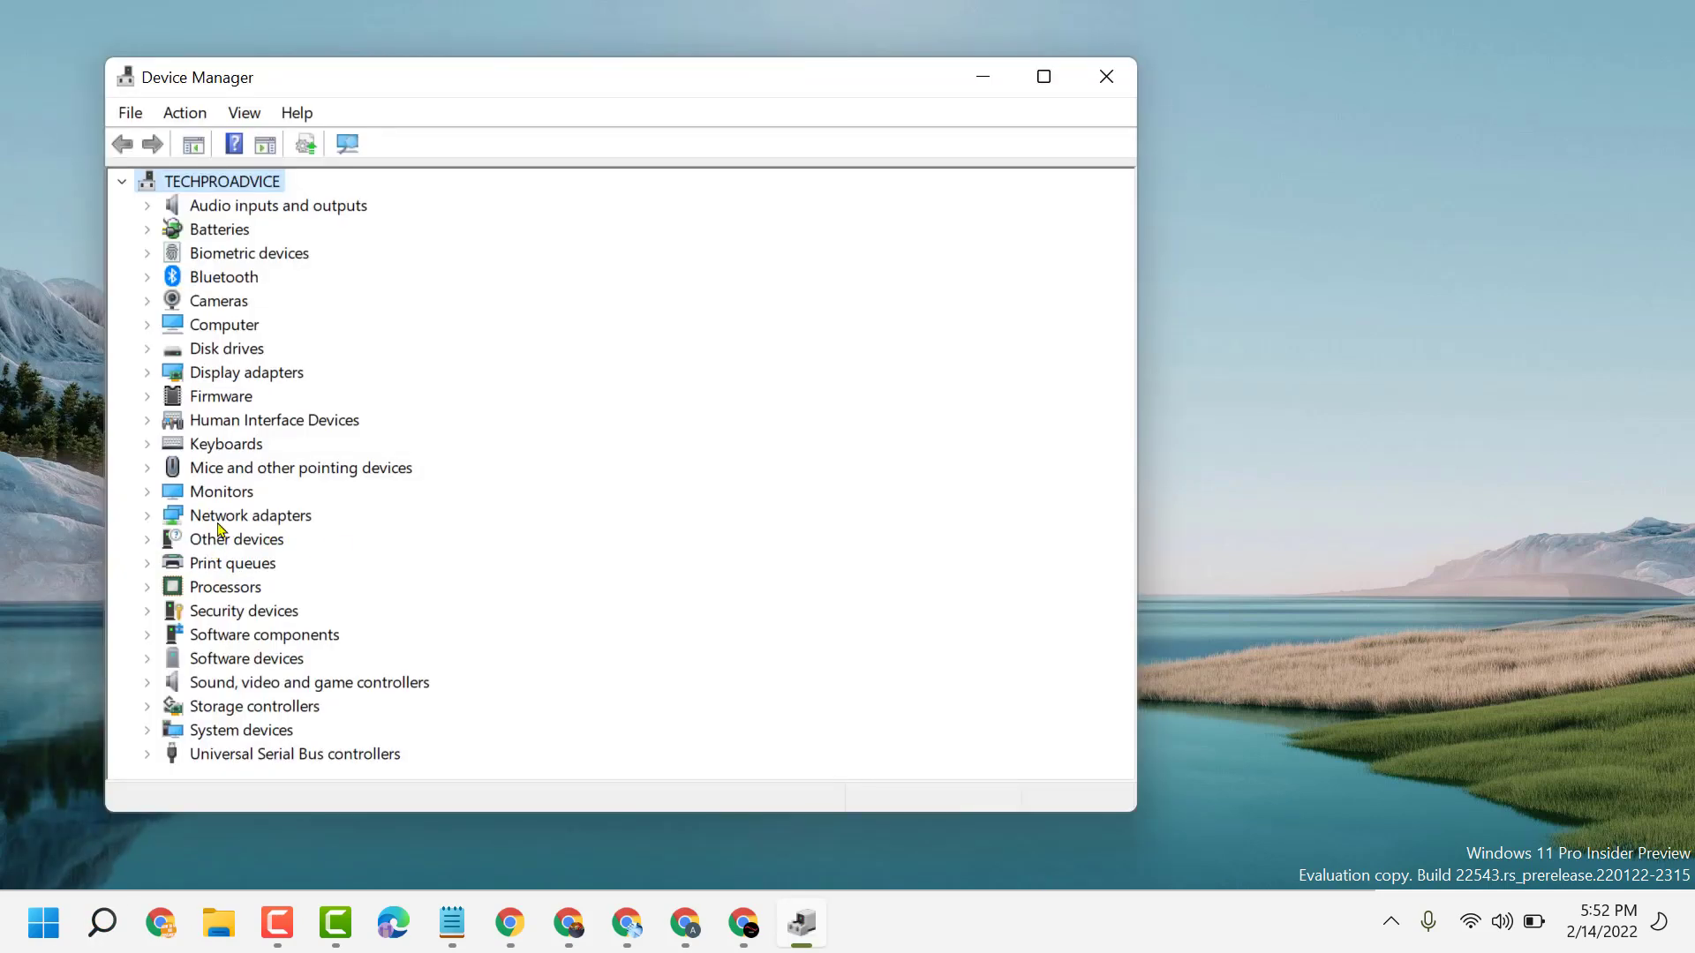
Step: Expand Network adapters and open the context menu for the Qualcomm Atheros QCA61x4A Wireless Network Adapter
left_click(147, 518)
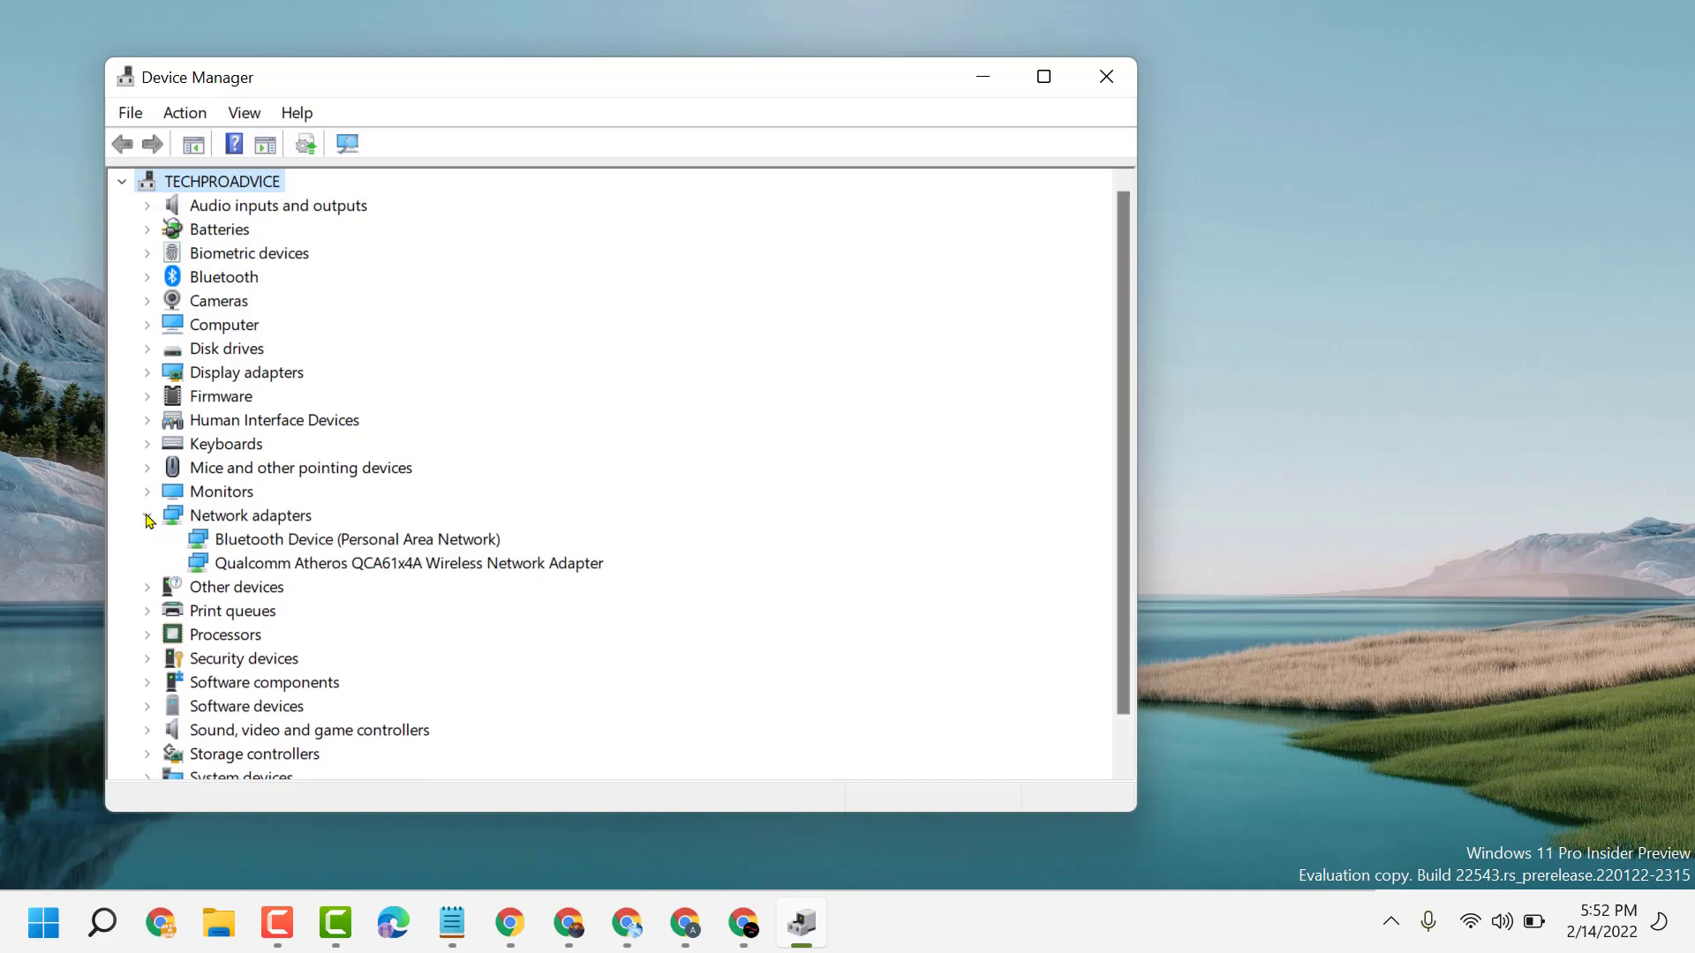
right_click(426, 570)
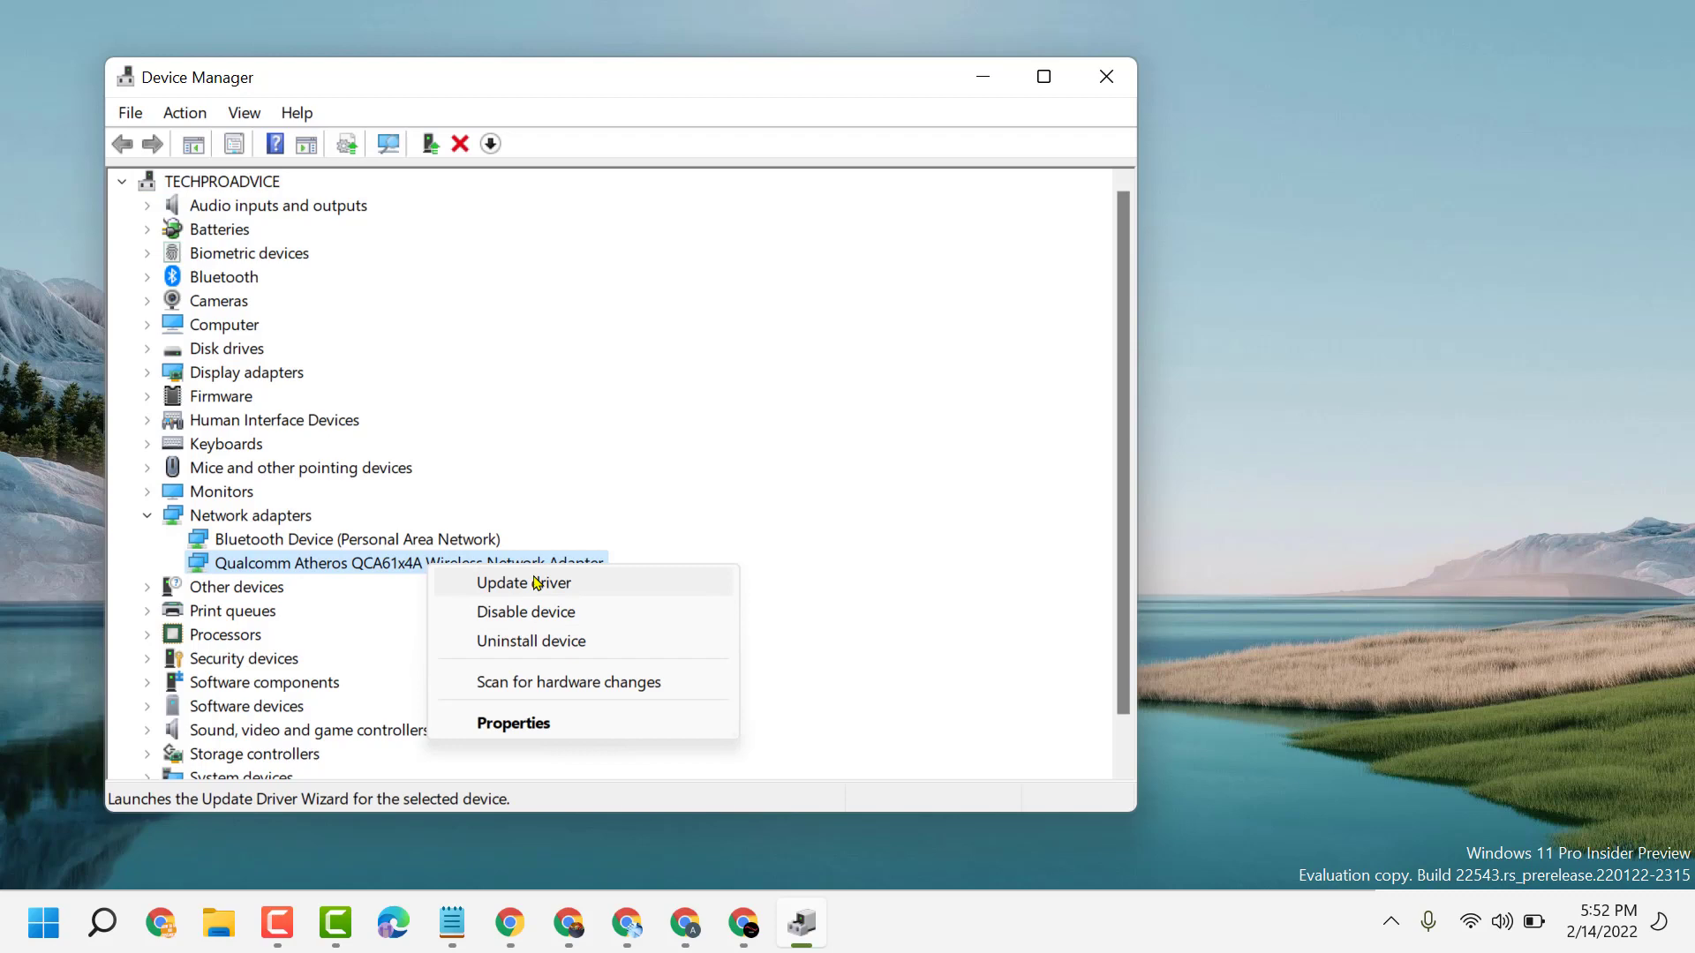
Step: Reinstall the adapter's Microsoft driver from drivers on the computer, then close the wizard
left_click(533, 586)
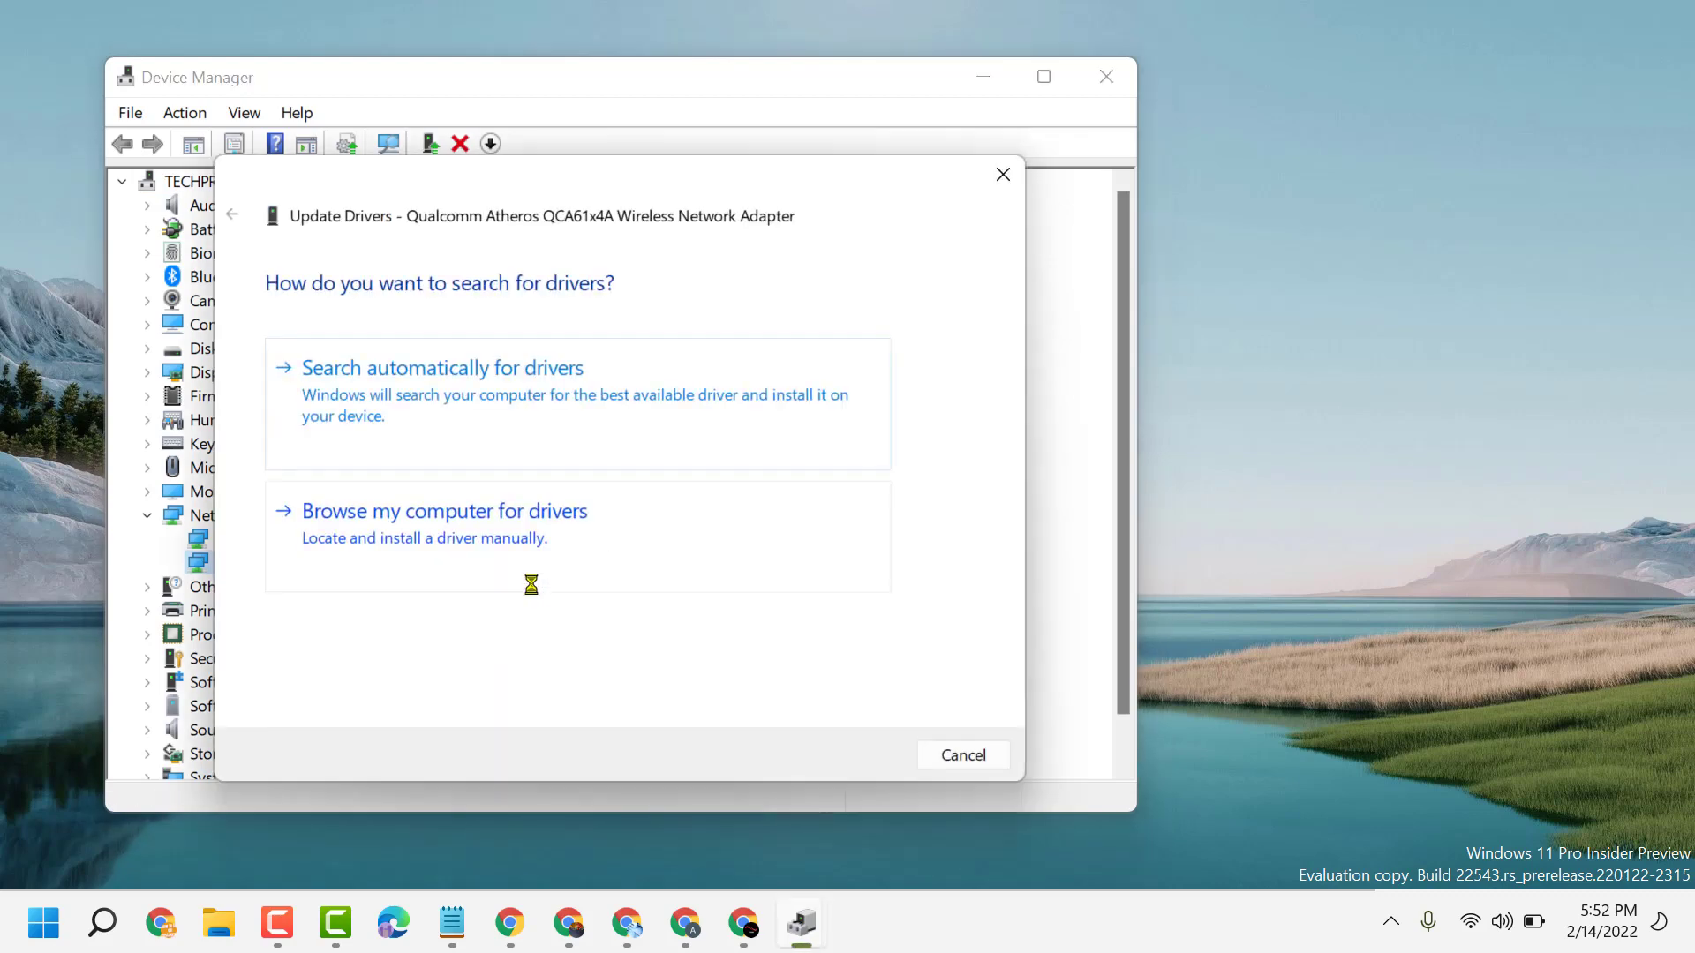
left_click(391, 535)
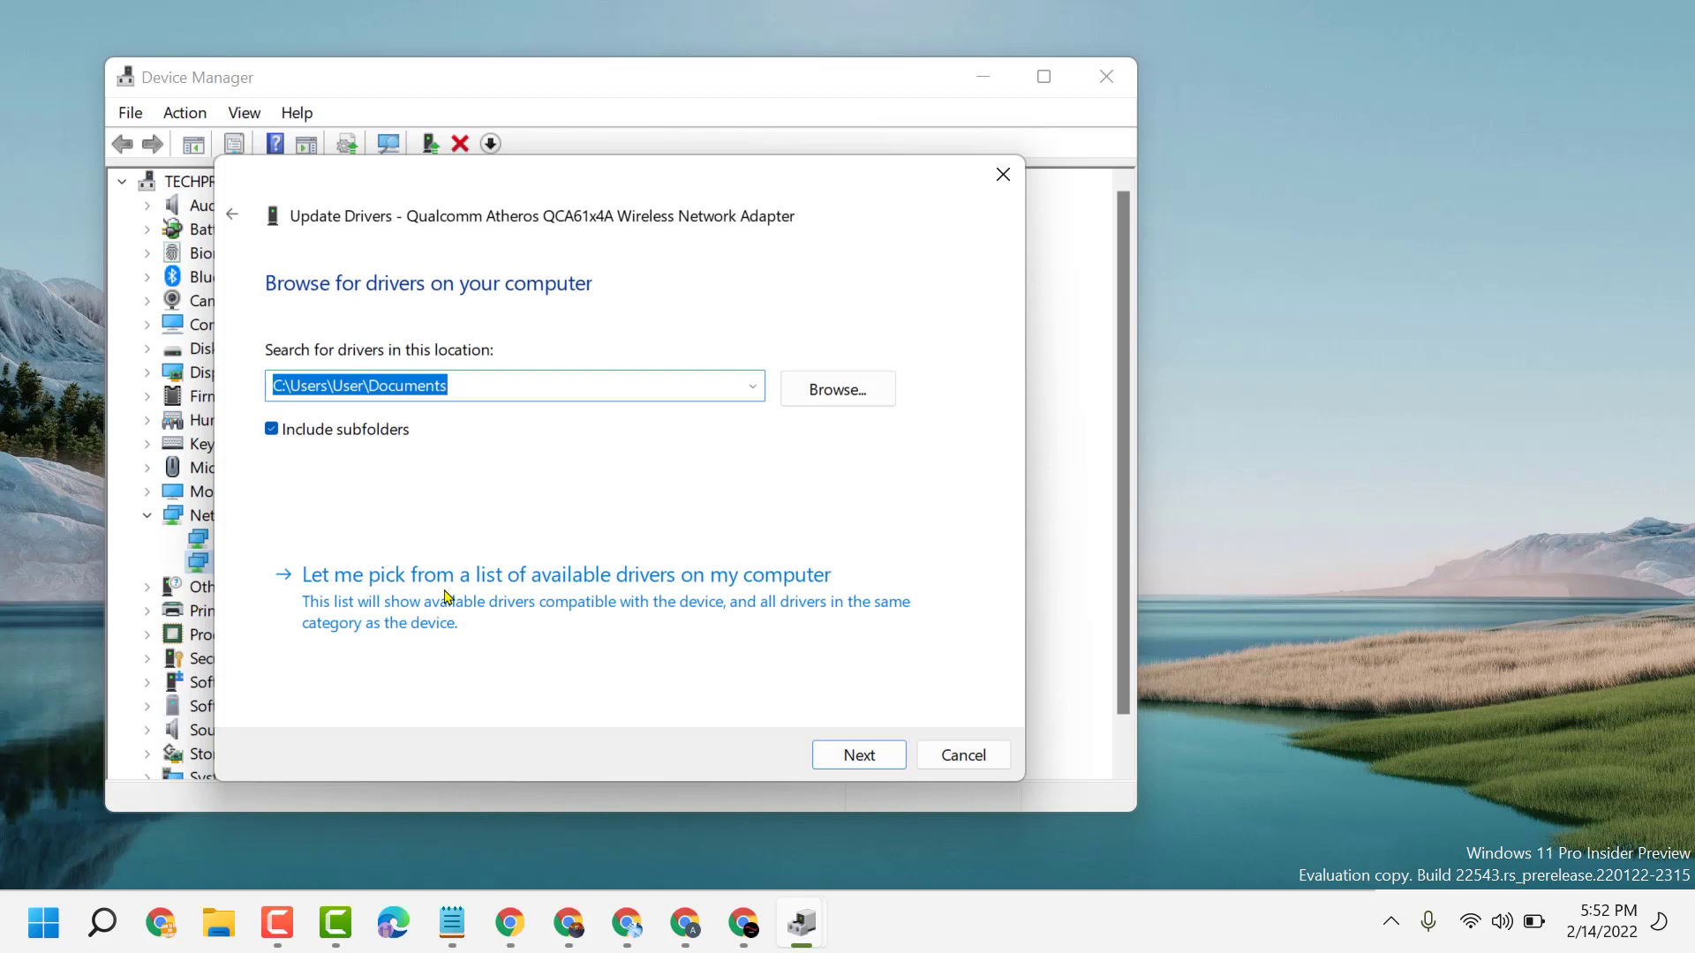
left_click(394, 602)
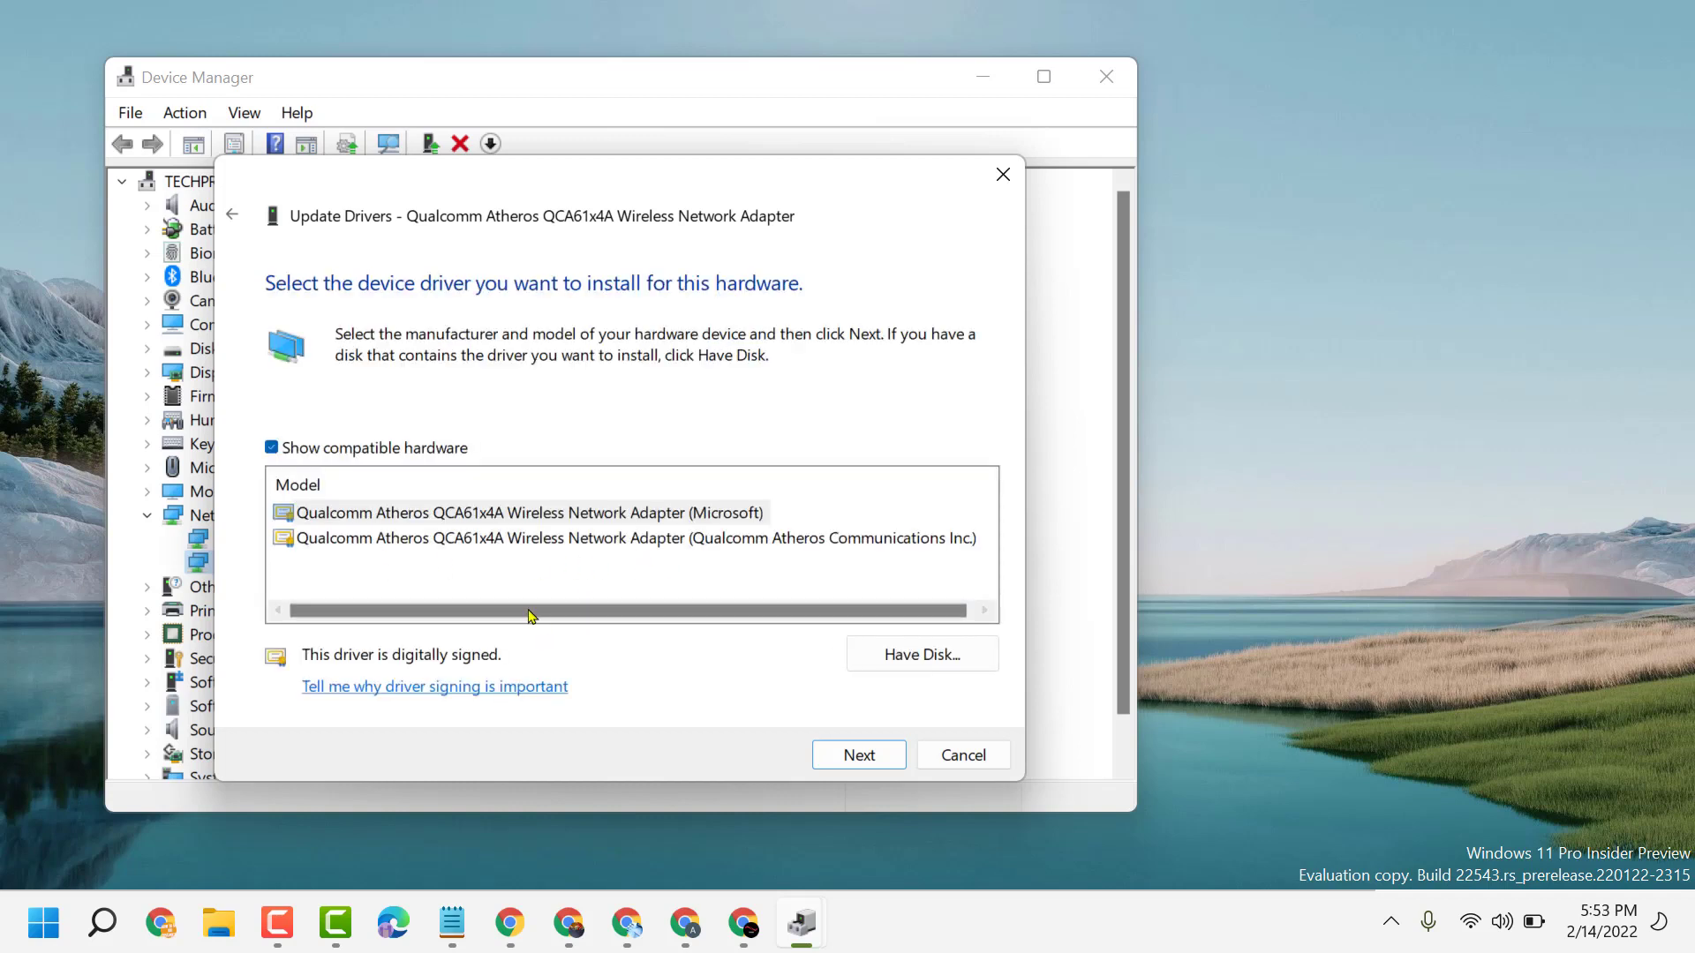
left_click(859, 755)
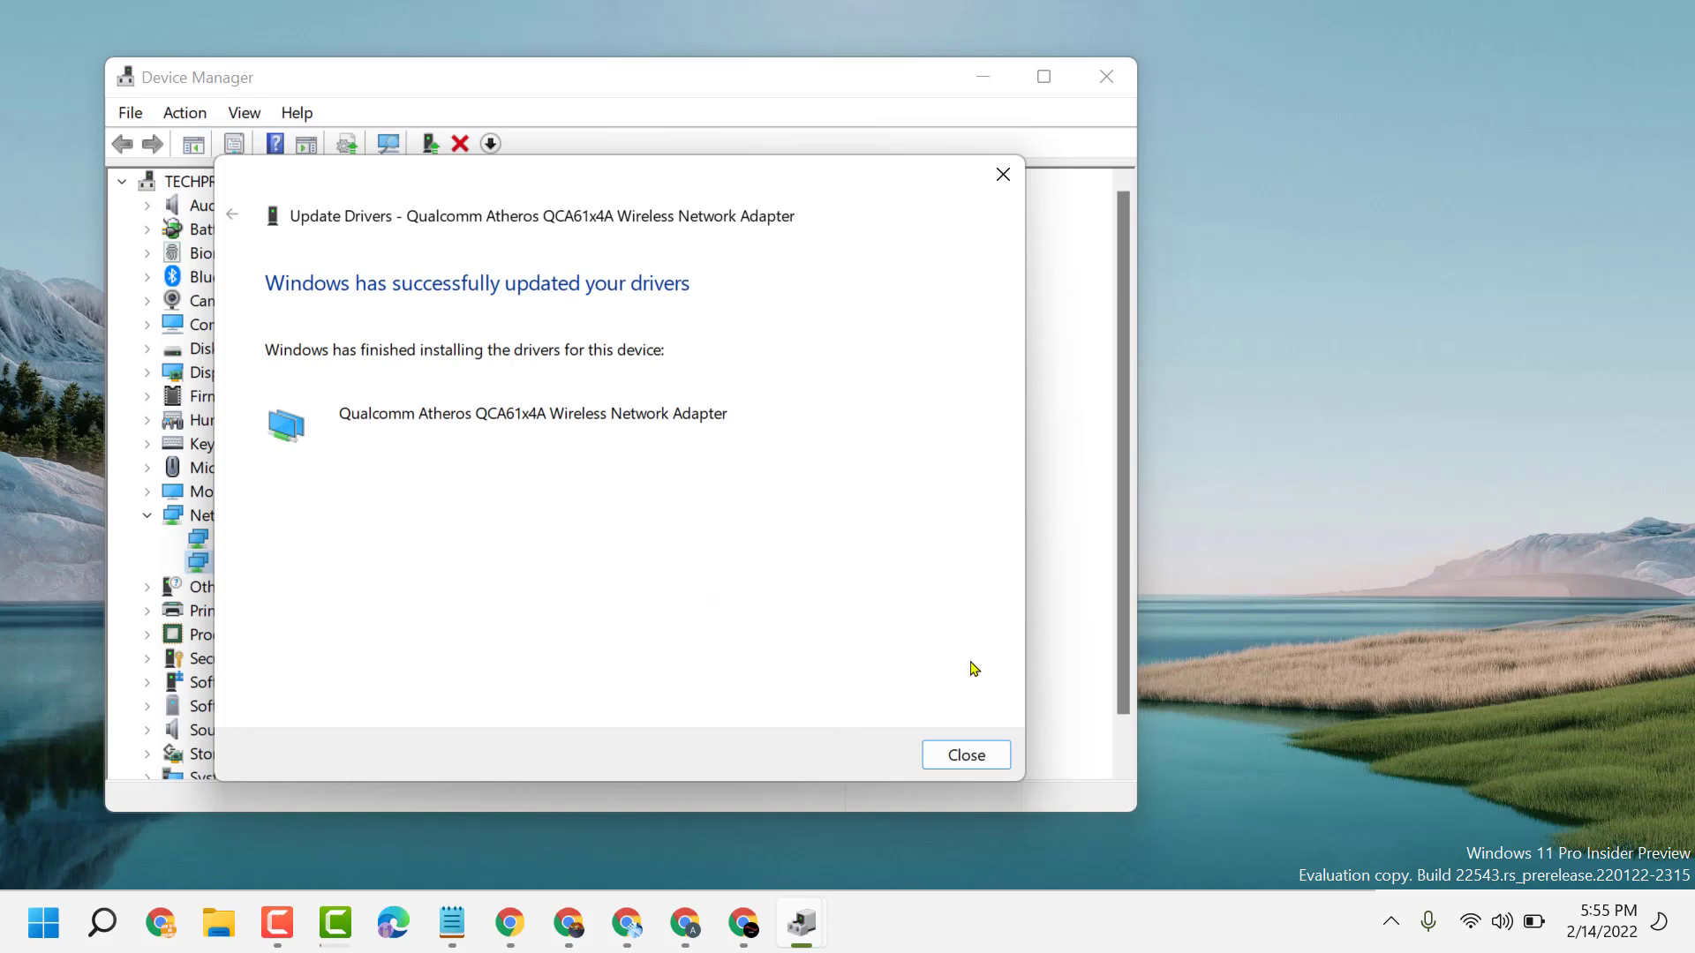
left_click(966, 754)
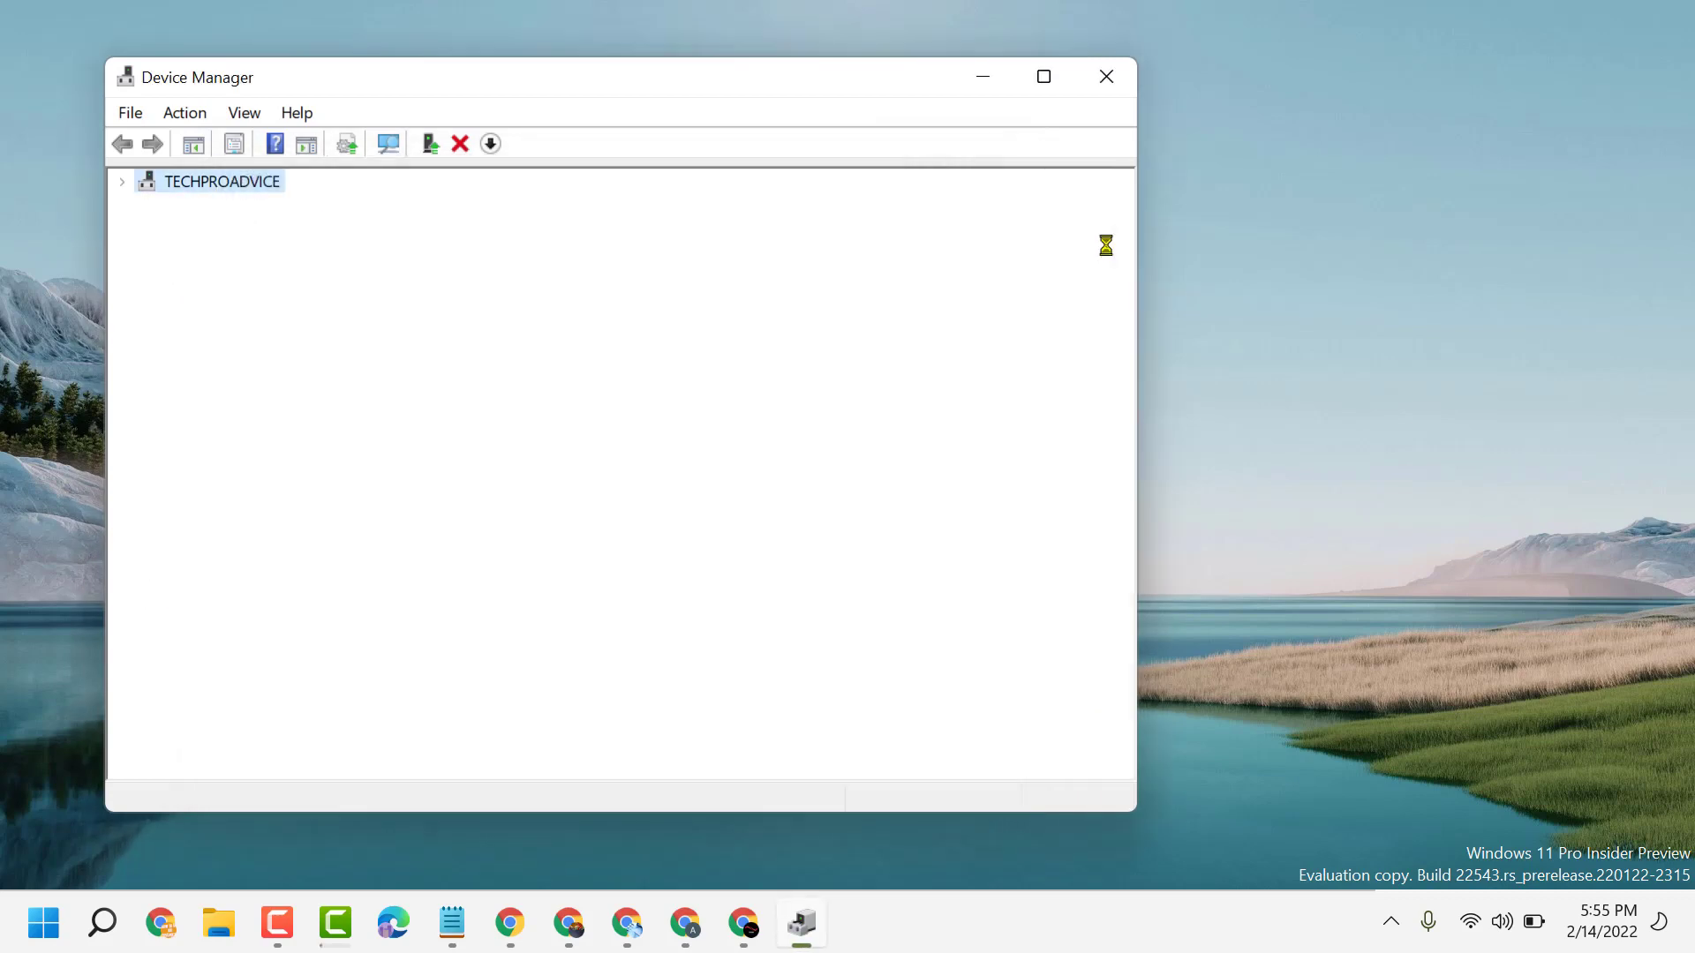
Step: Close Device Manager
left_click(1108, 78)
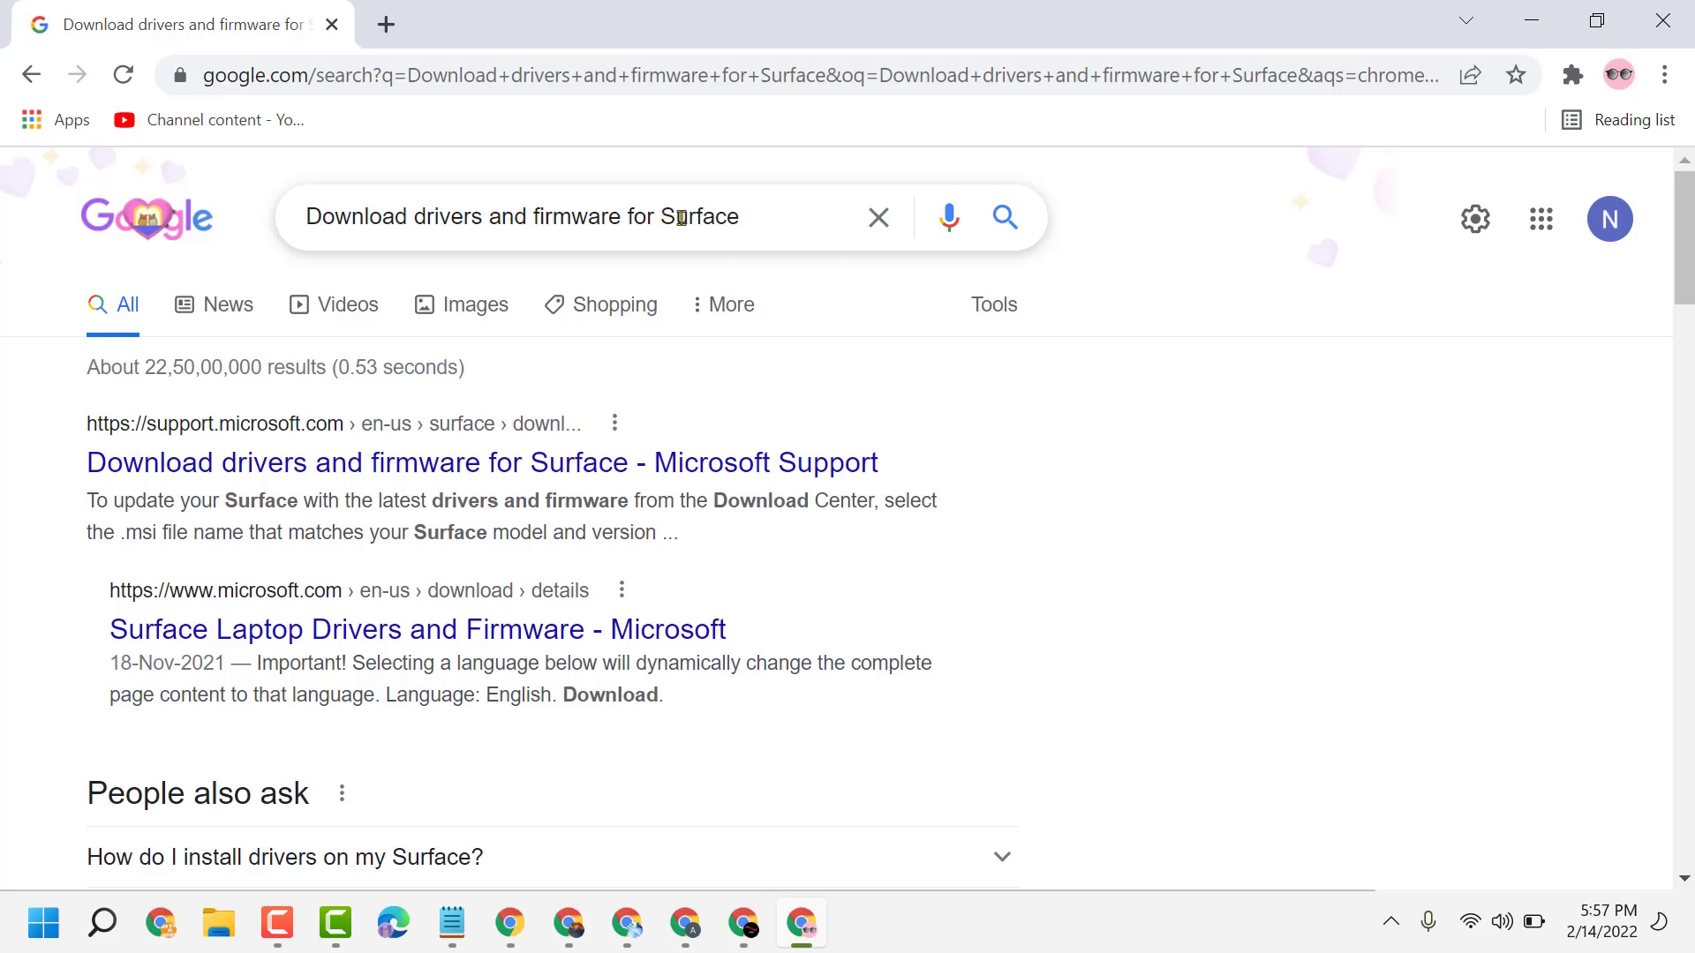
Step: Open the Microsoft Support drivers and firmware result and follow its manual process link
left_click(320, 478)
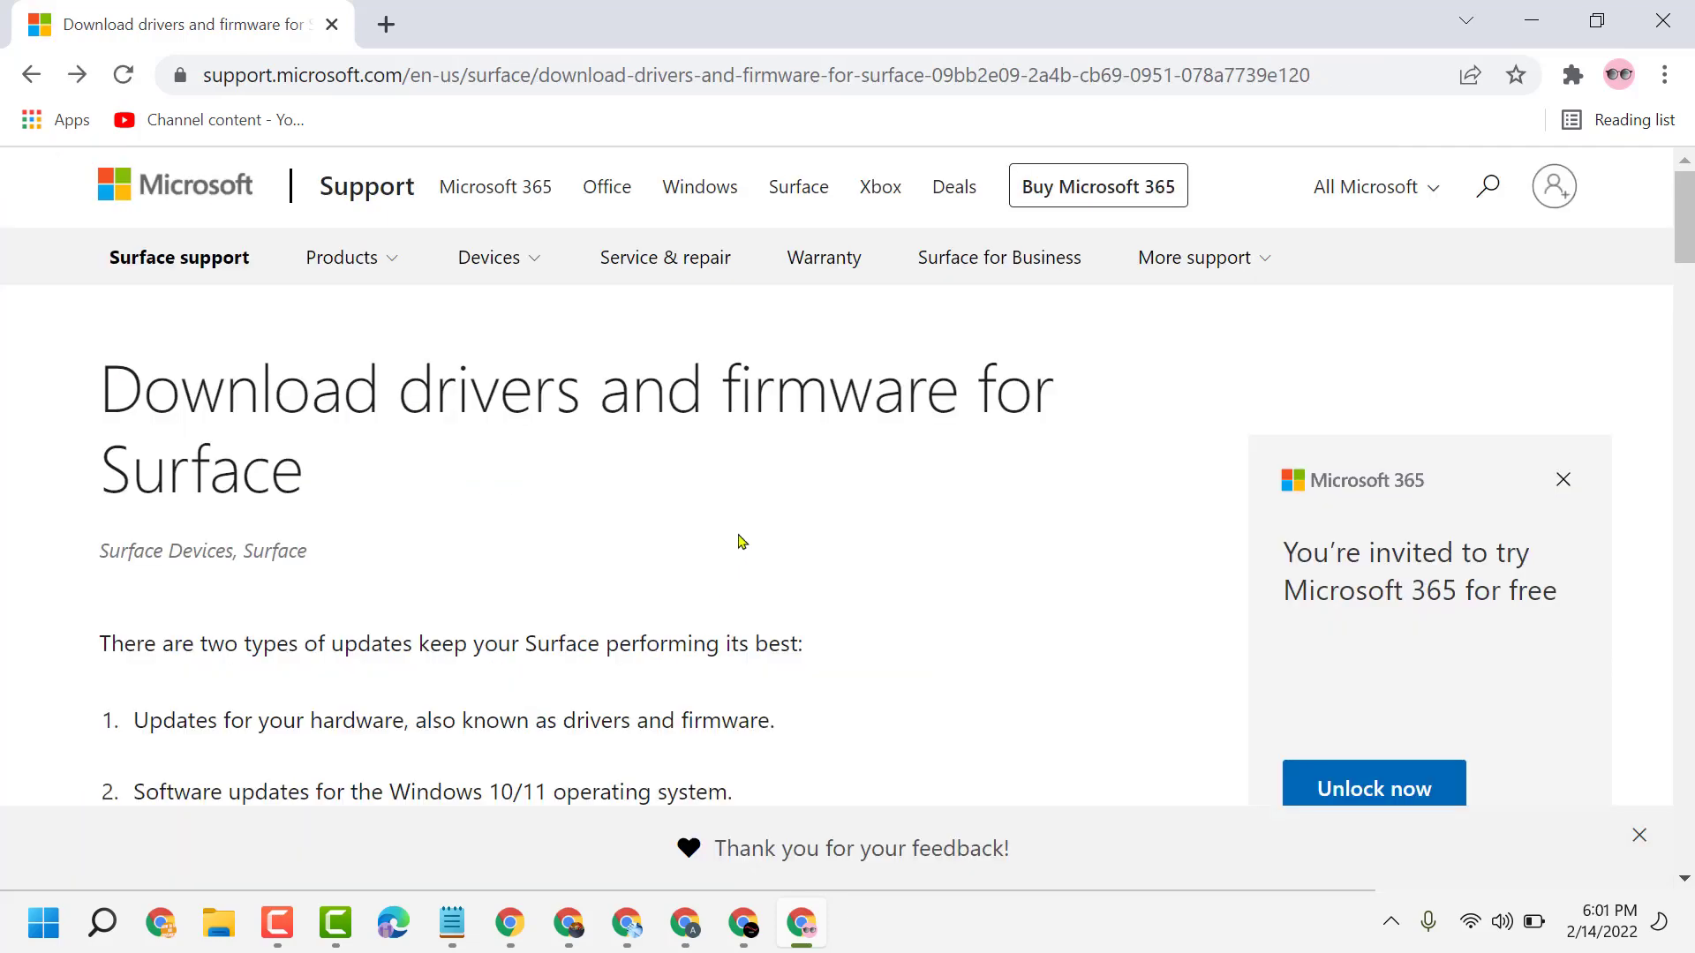
scroll(737, 540, "down", 3)
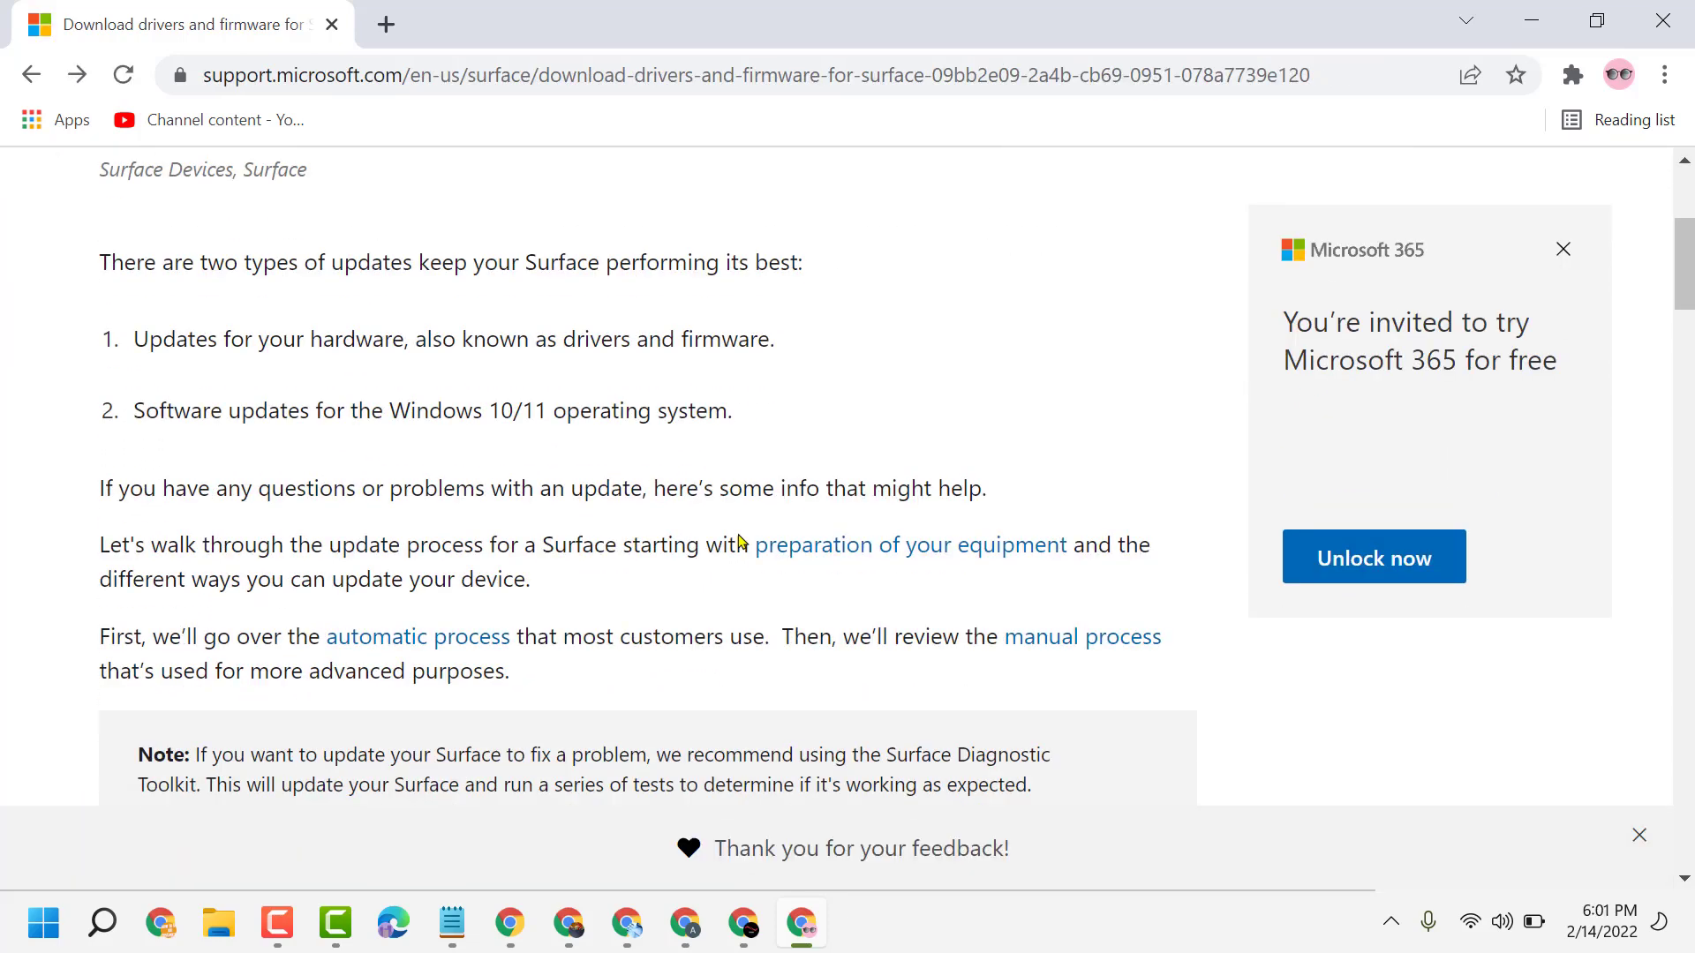
scroll(738, 540, "down", 2)
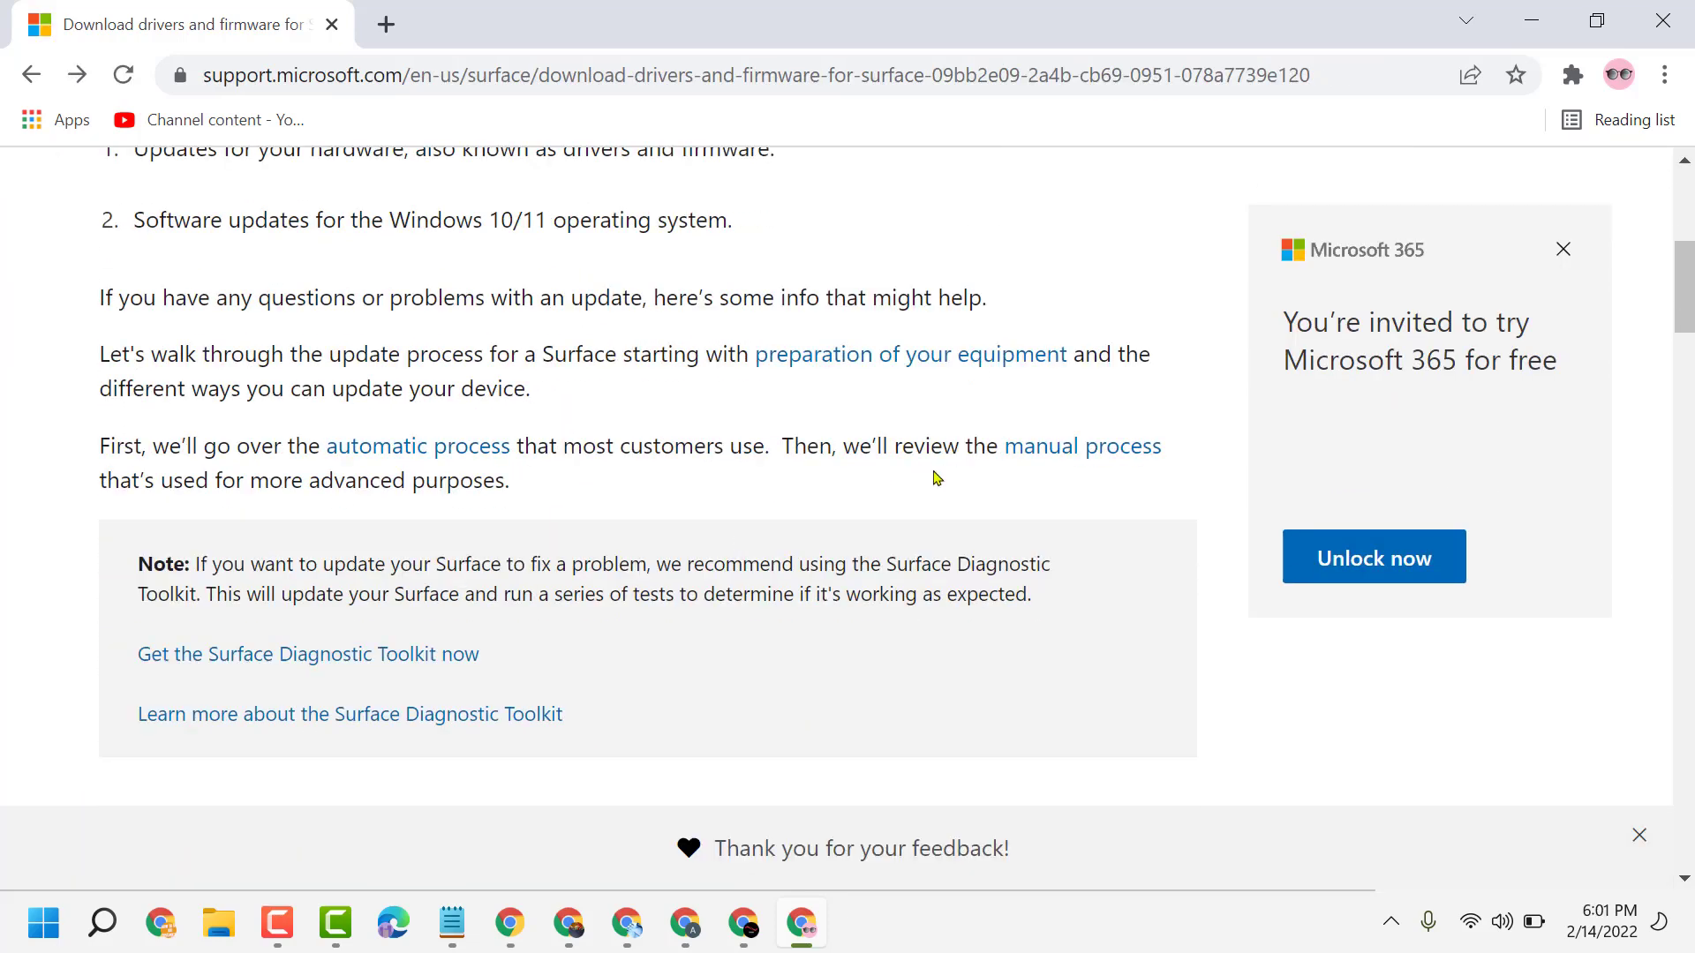
left_click(1057, 449)
scroll(607, 470, "down", 3)
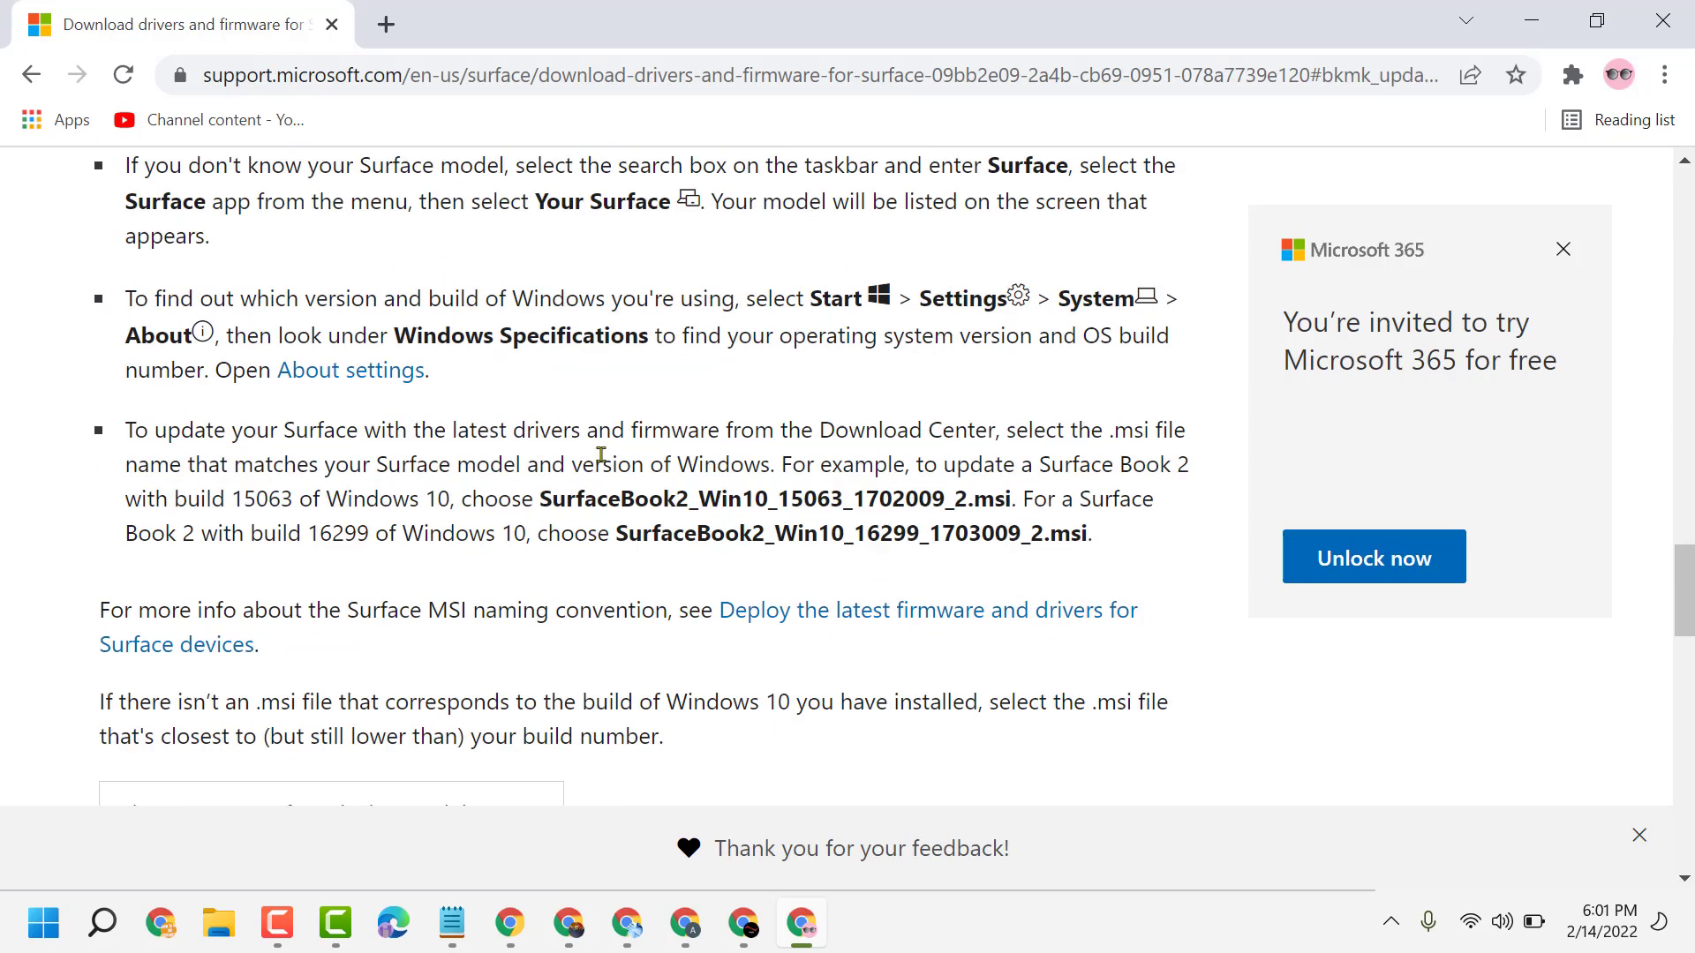
scroll(600, 453, "down", 3)
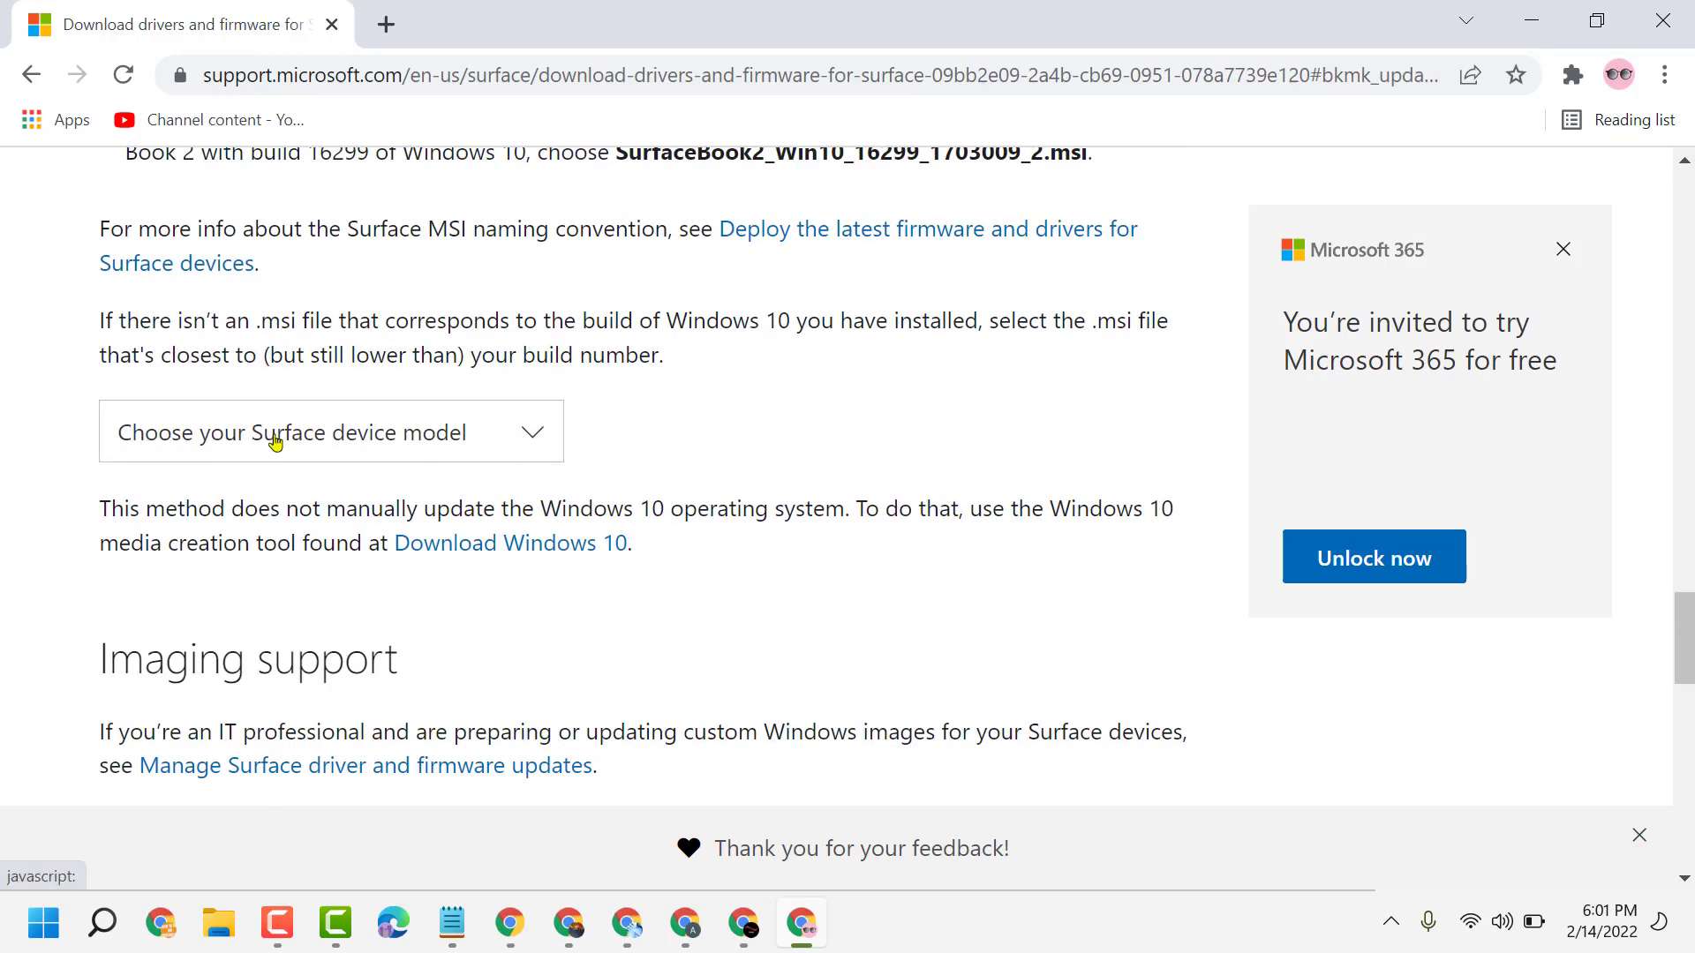
Step: Select Surface Laptop in the "Choose your Surface device model" dropdown
left_click(510, 445)
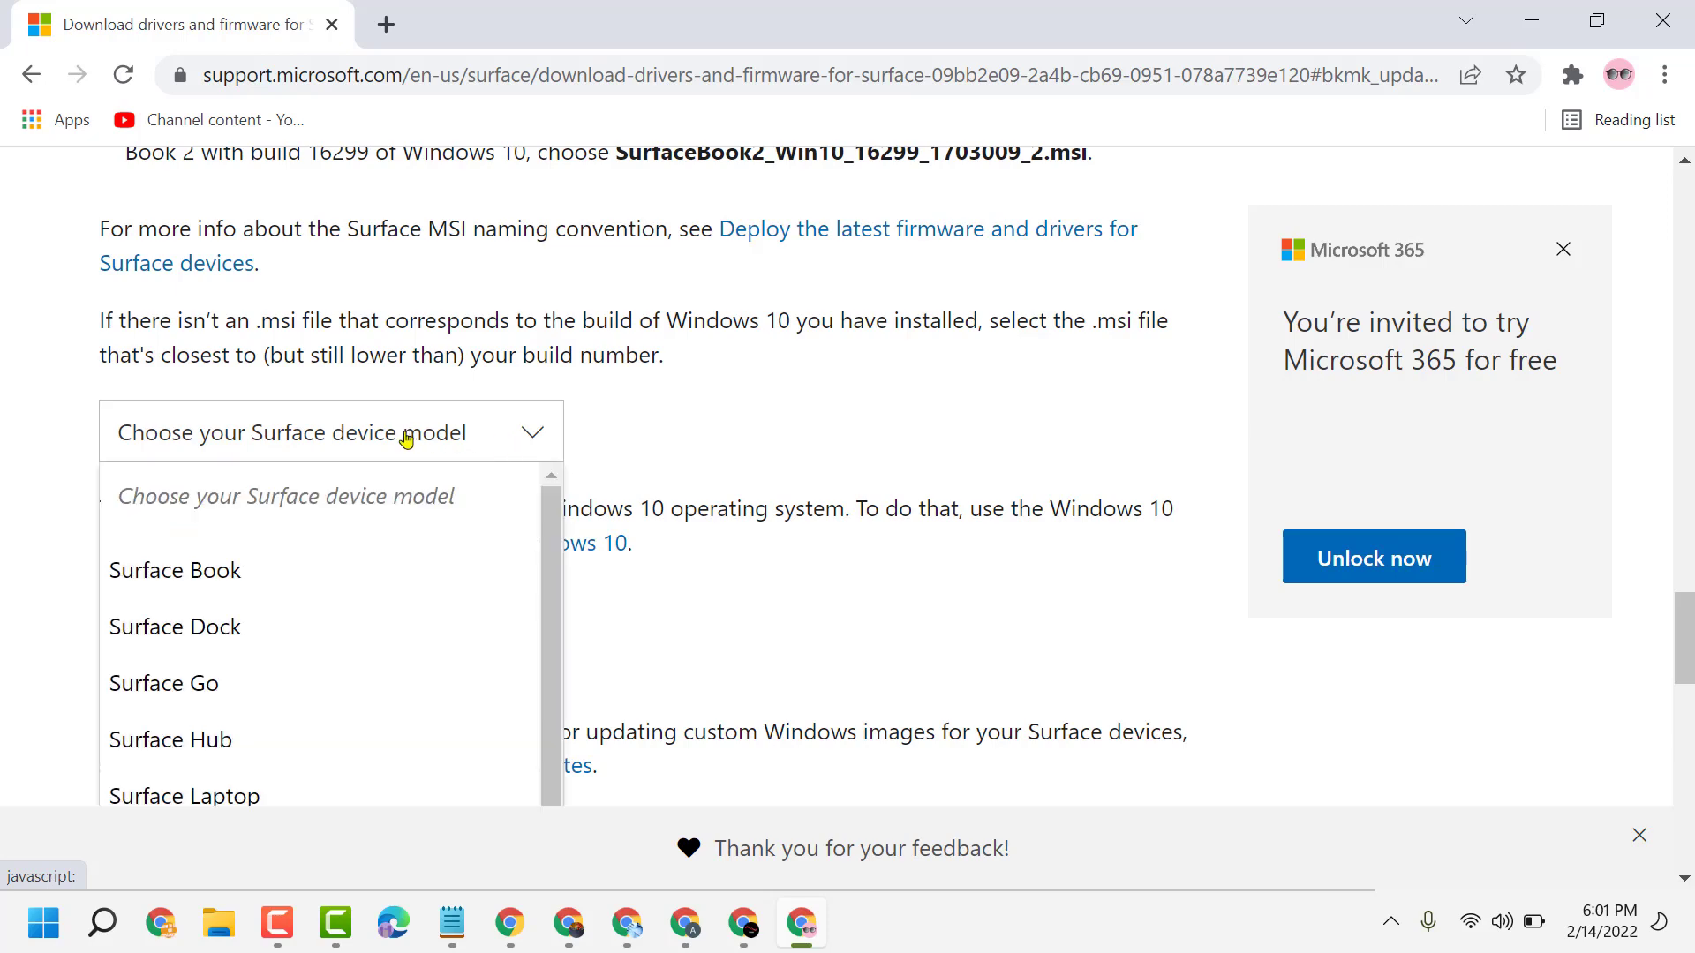
scroll(281, 625, "down", 2)
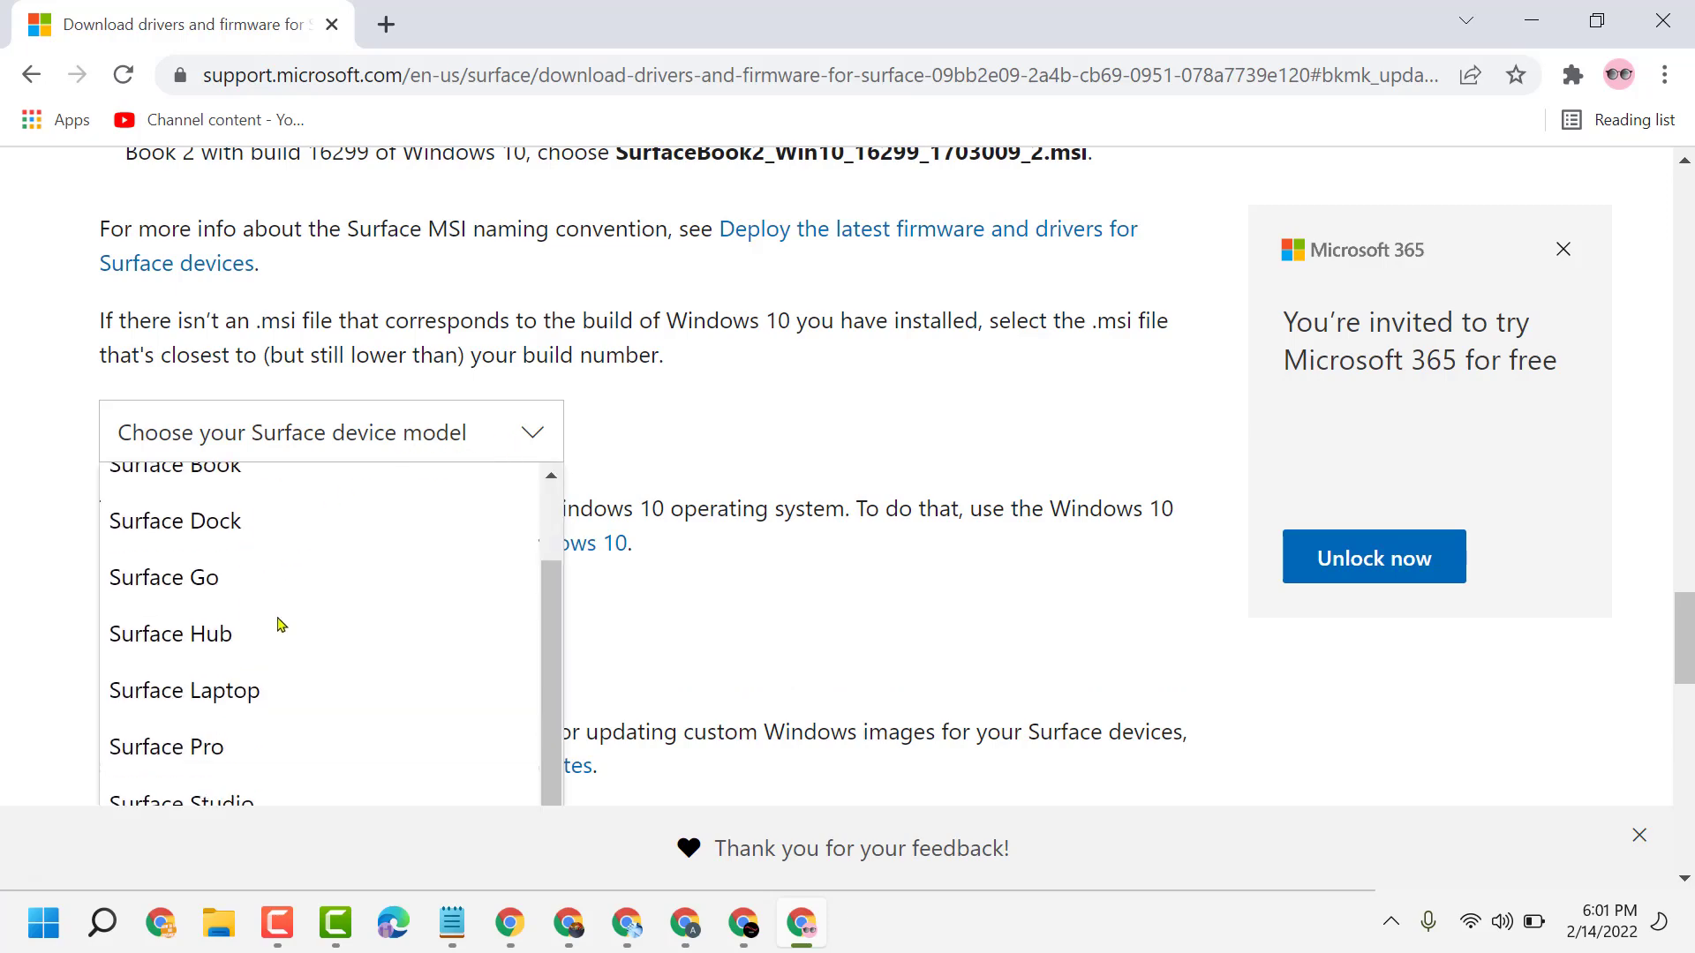
left_click(213, 687)
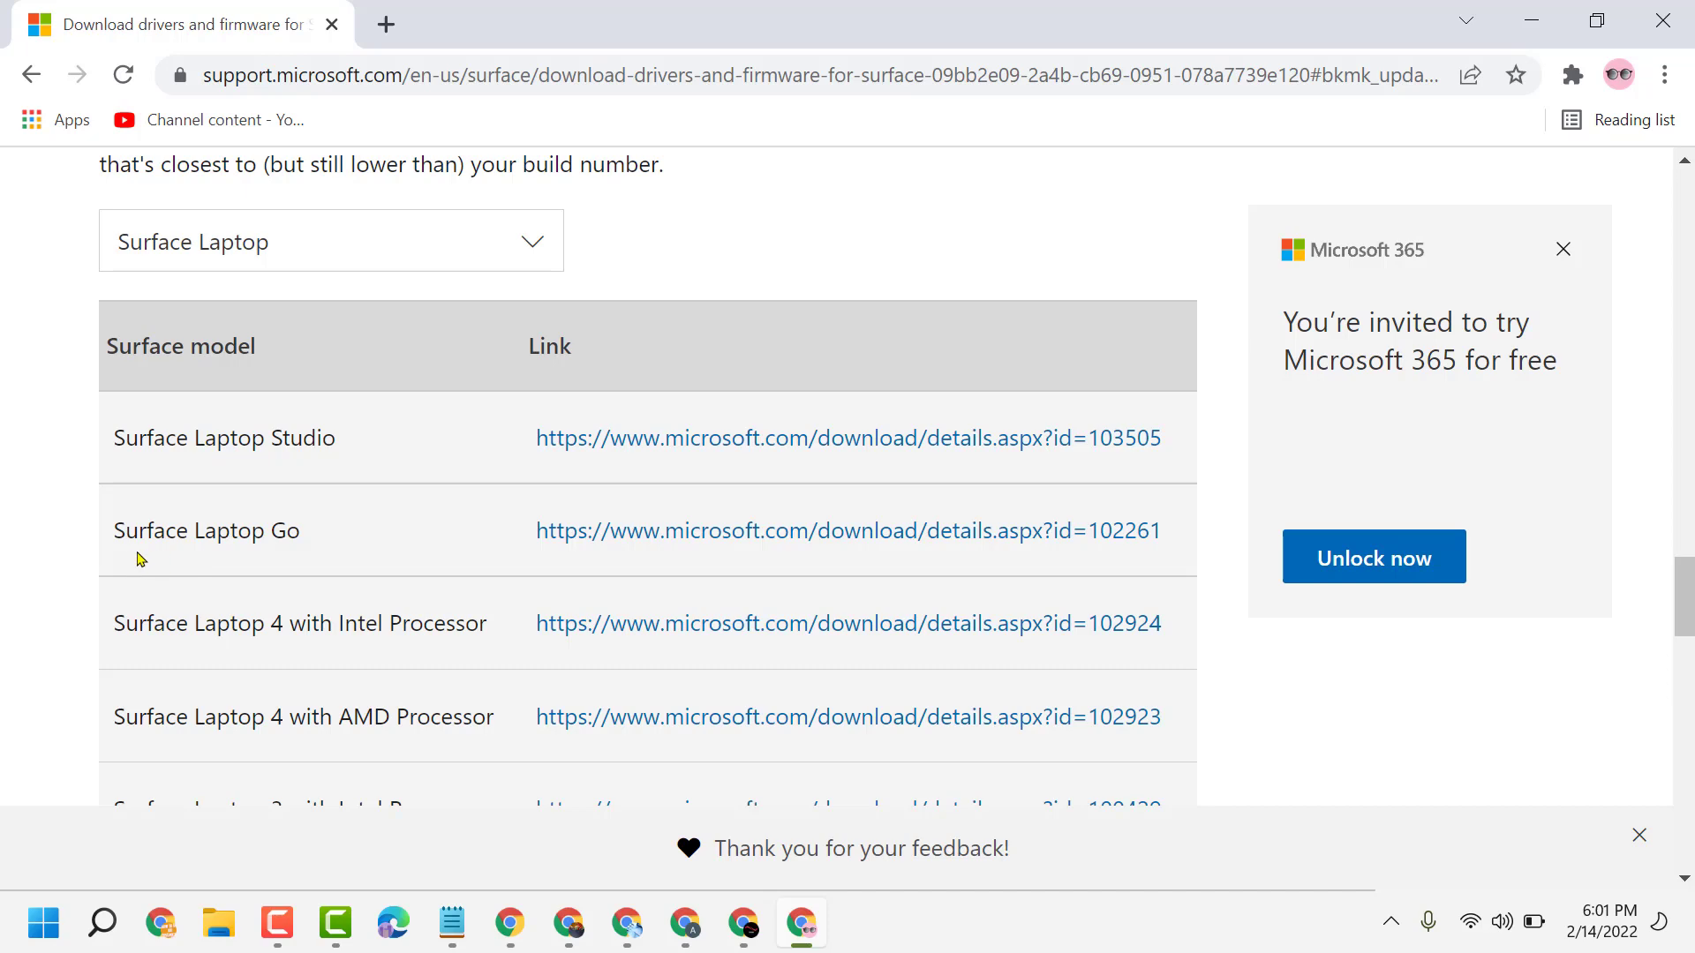
scroll(358, 538, "down", 2)
scroll(357, 529, "down", 3)
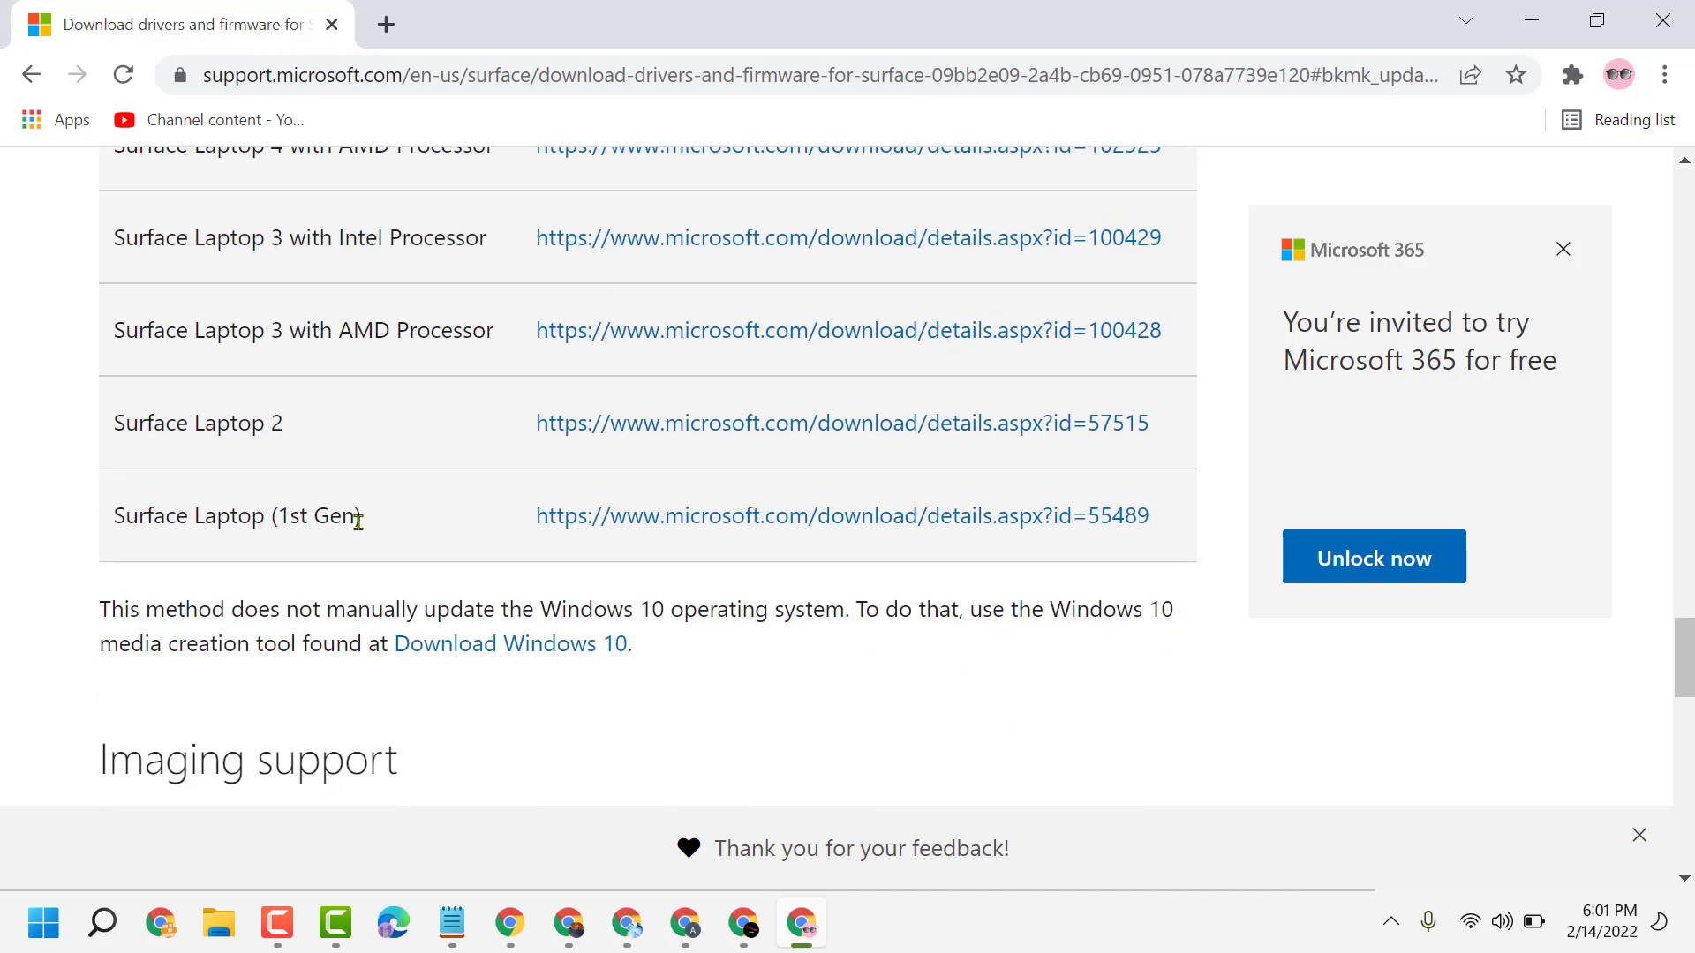
scroll(357, 517, "up", 2)
scroll(347, 491, "up", 2)
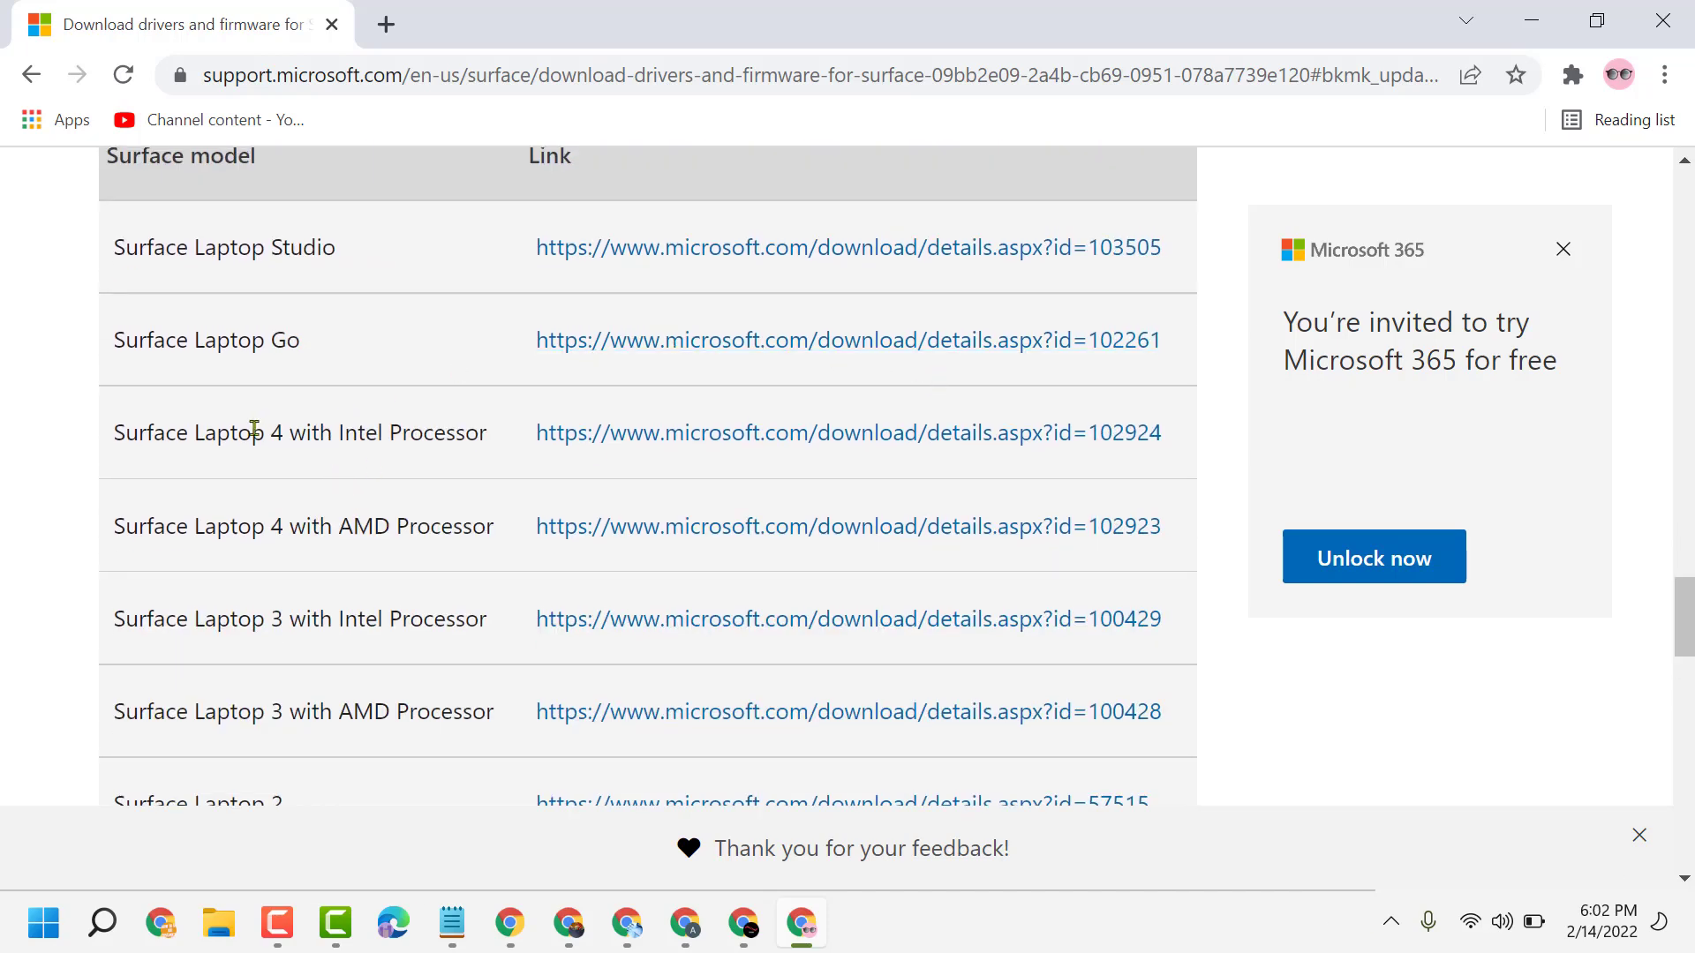
scroll(255, 431, "up", 2)
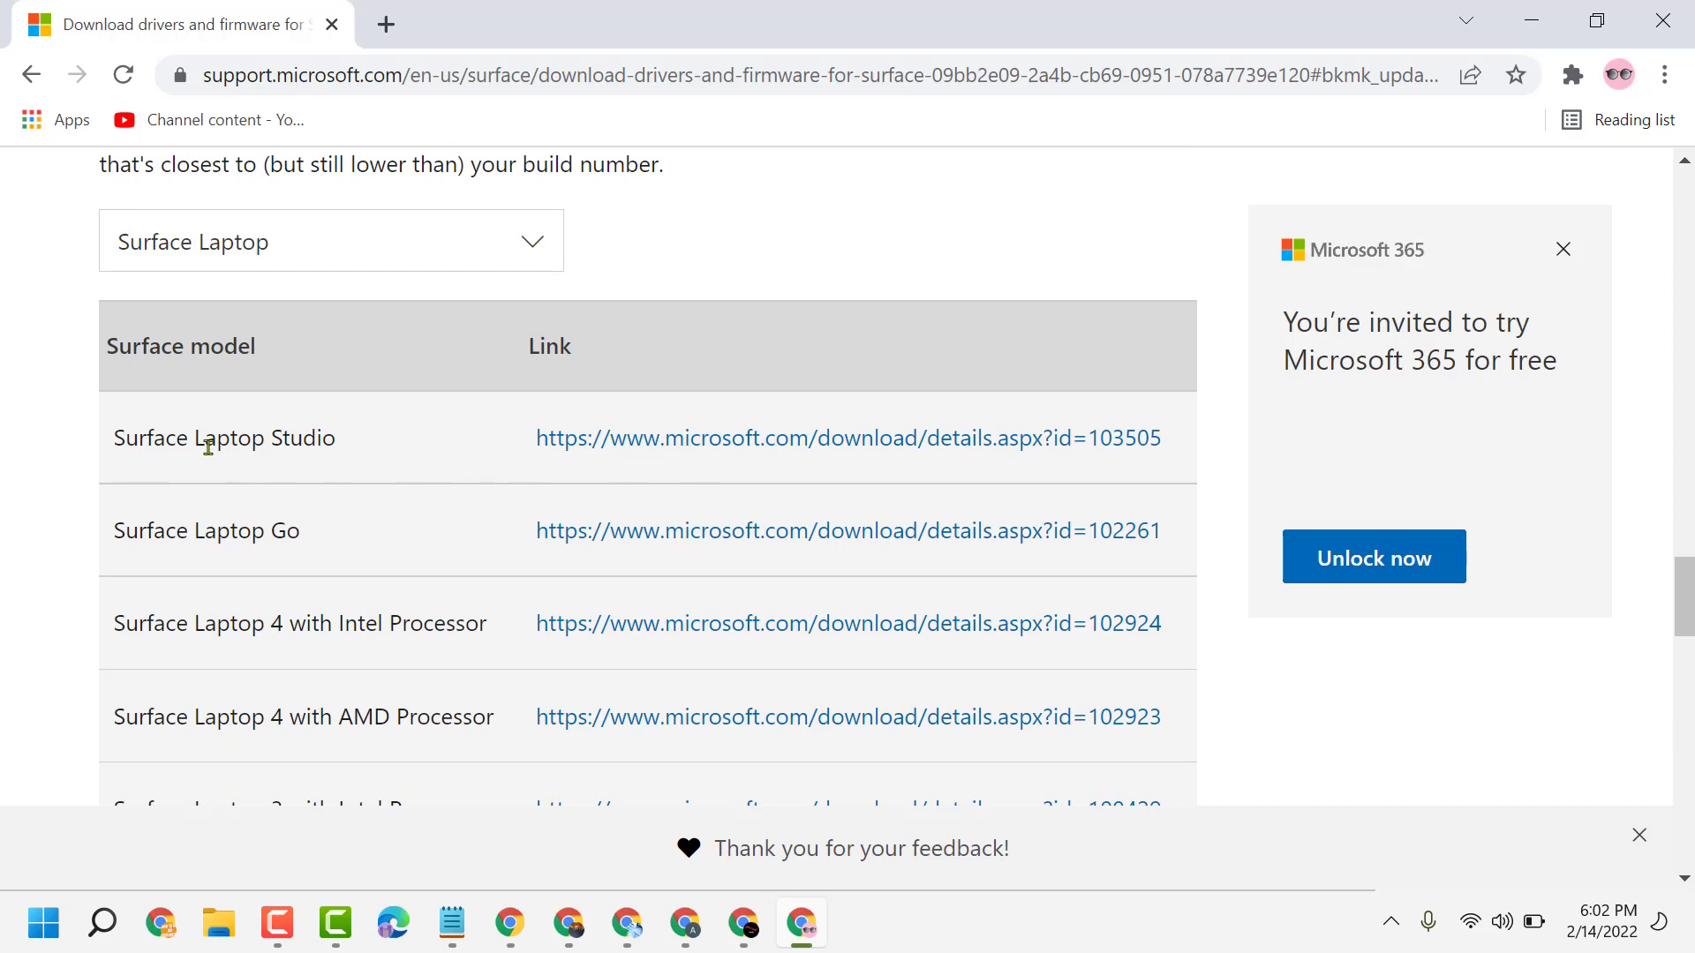
Step: Follow the Surface Laptop Studio link and open its Download file choices
left_click(847, 438)
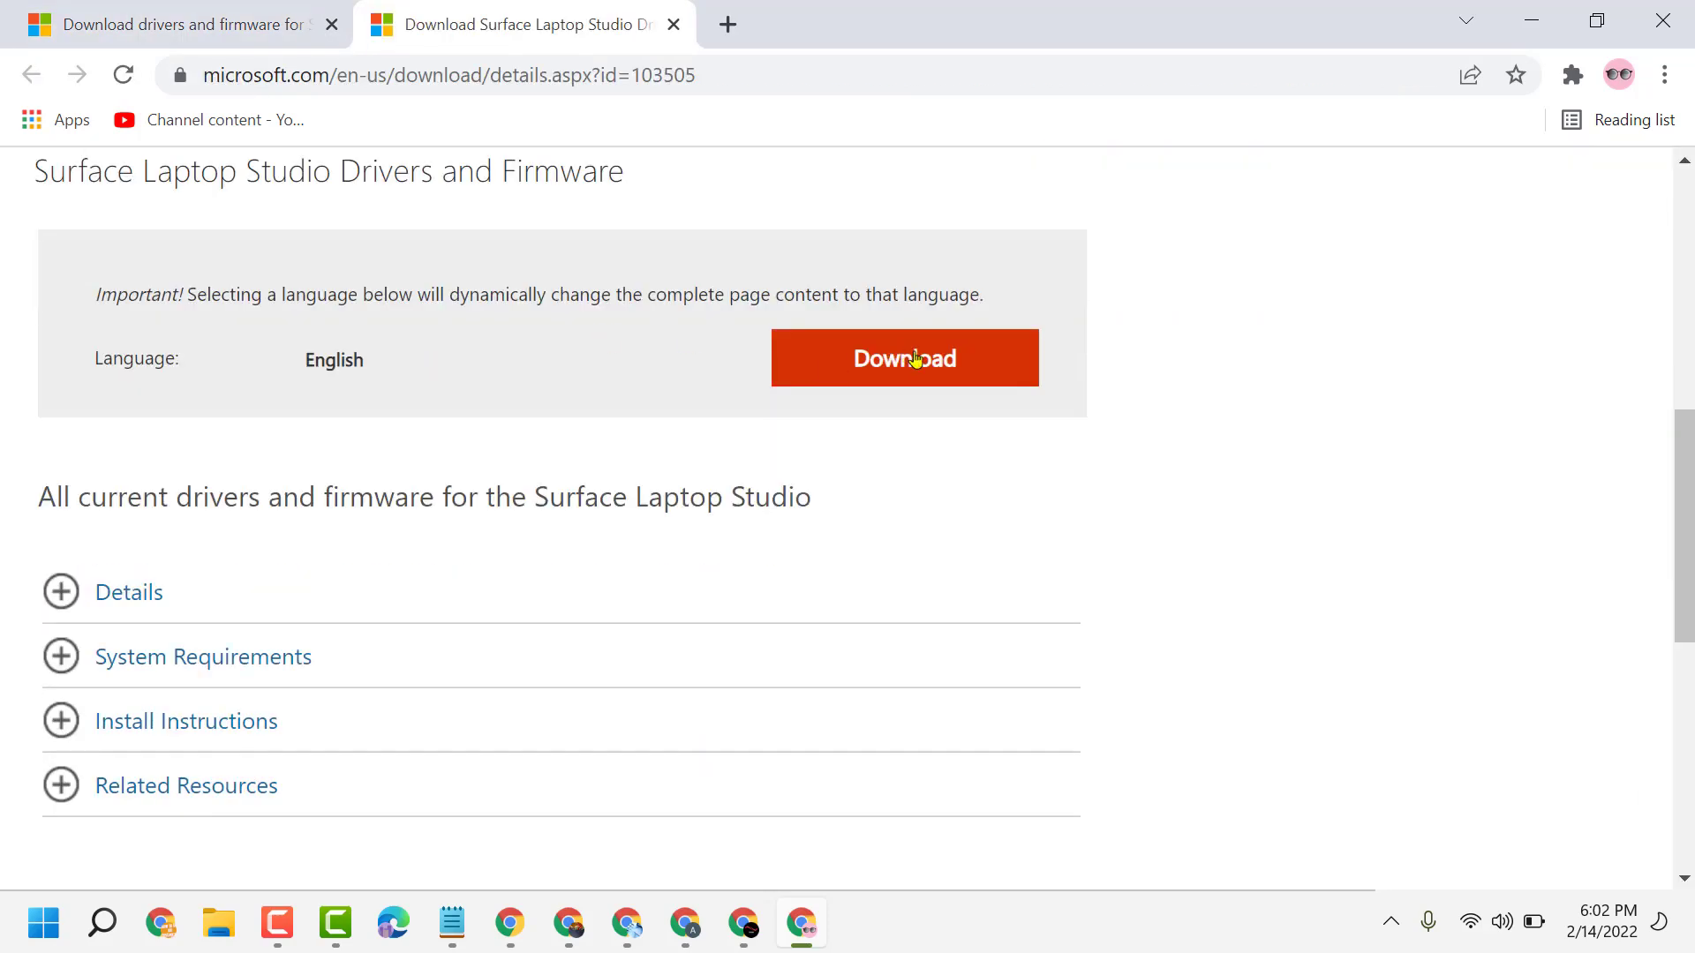
left_click(914, 358)
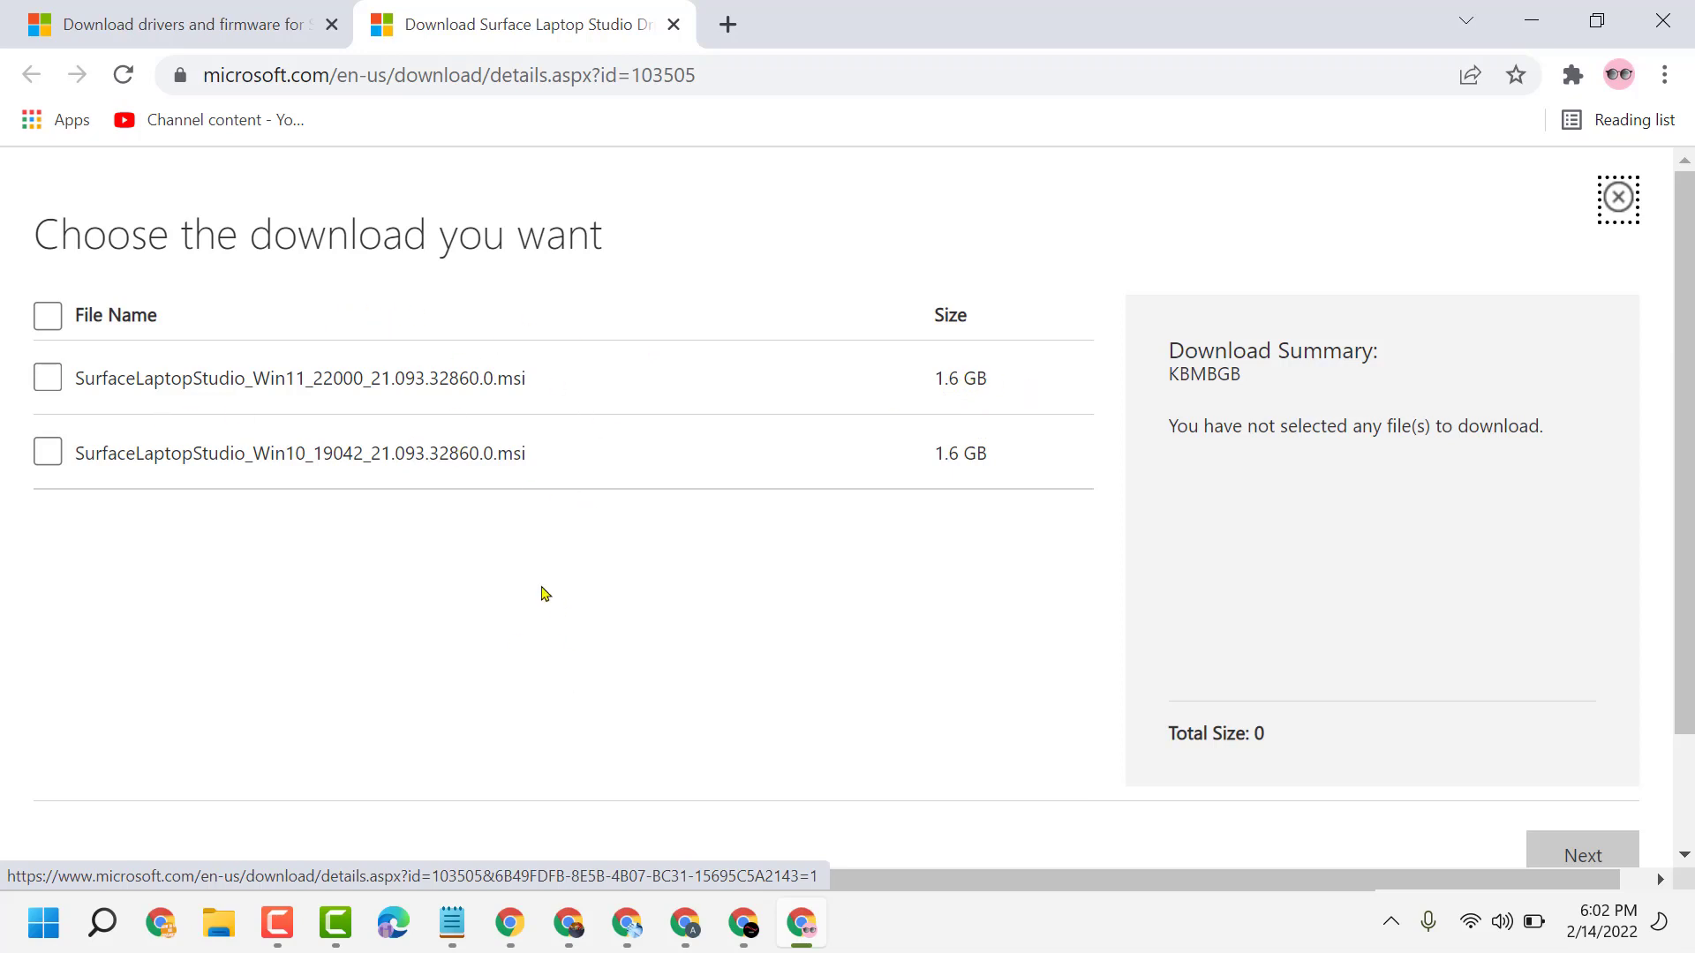
Step: Restore the Notepad title note over the page and replace its text with the clipboard contents
left_click(451, 923)
left_click(623, 716)
key("ctrl+a")
key("ctrl+v")
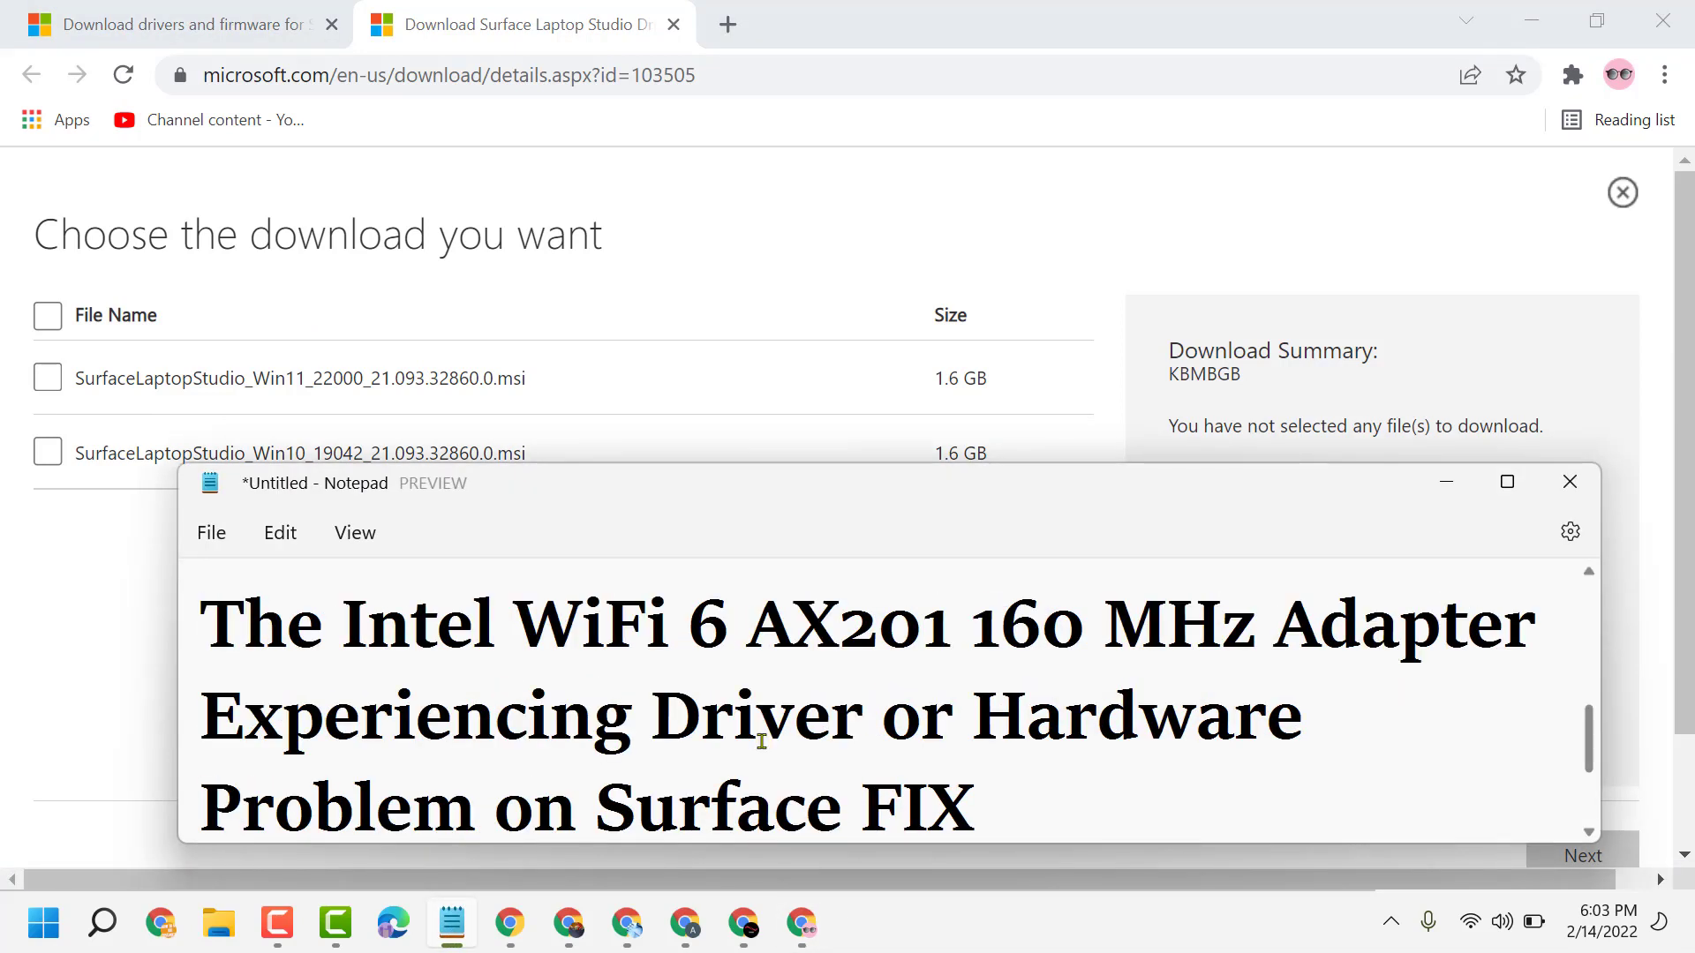